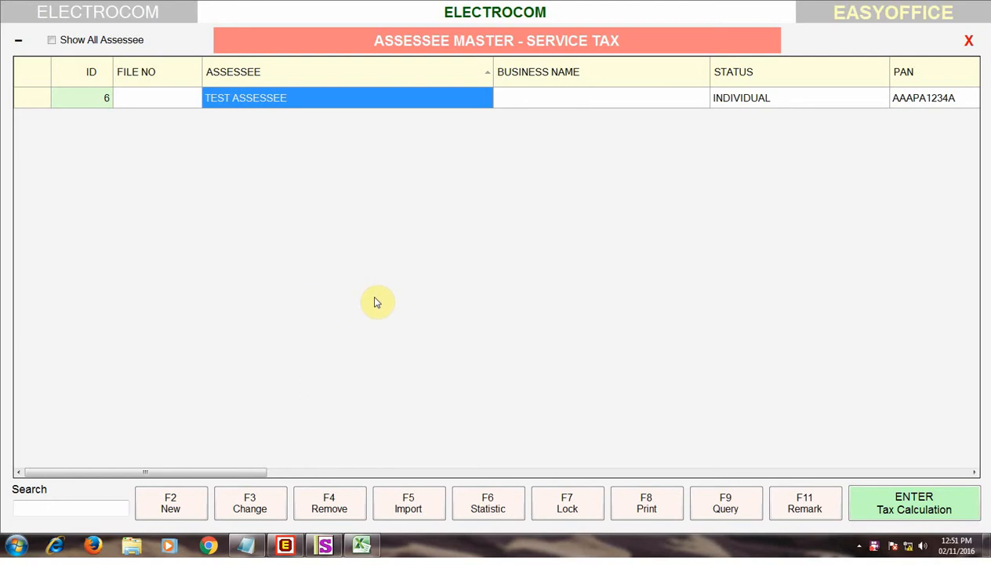
# Open the test assessee's tax calculation workspace and view the Service Category master
pyautogui.click(891, 510)
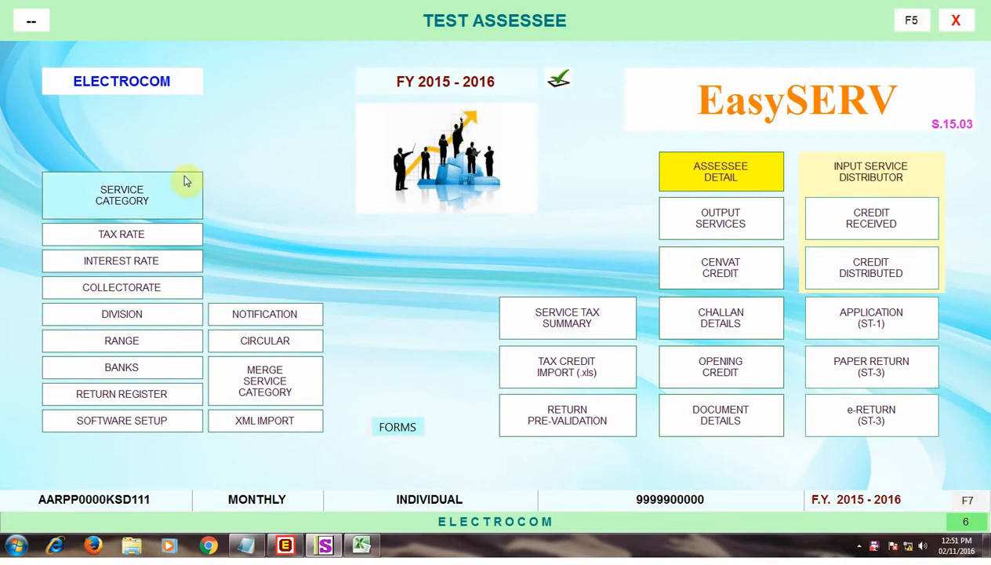
pyautogui.click(145, 195)
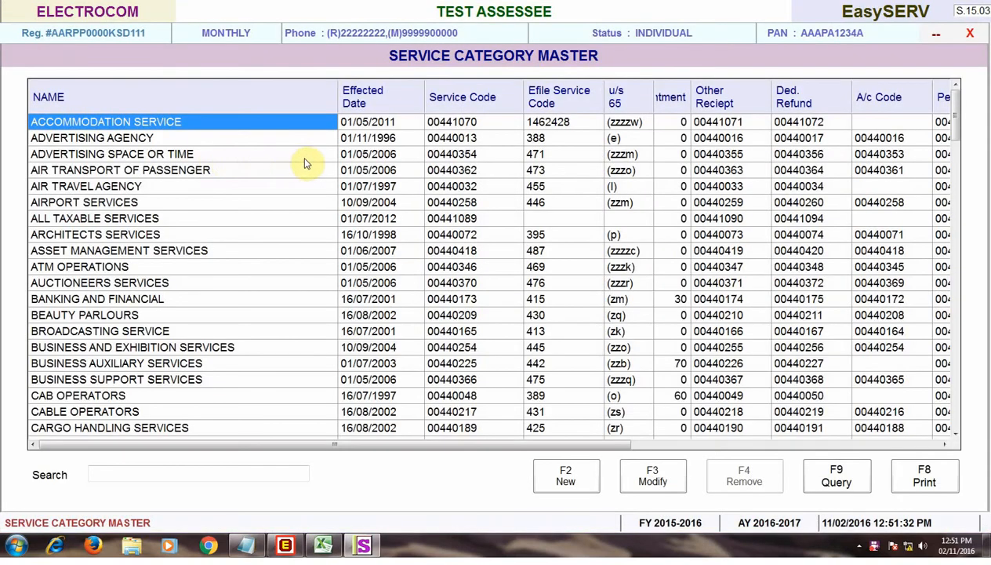
pyautogui.click(970, 33)
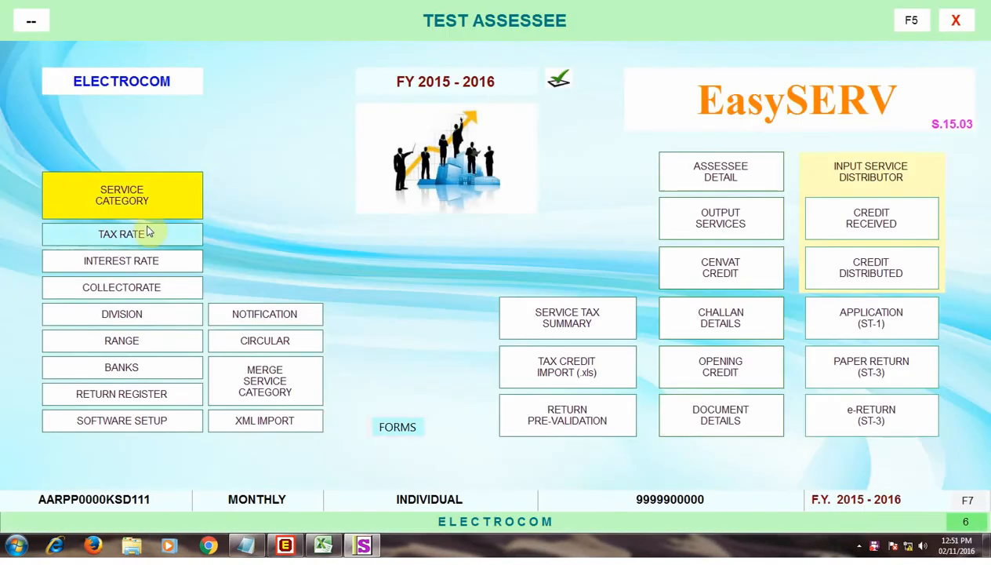
# Review the normal and work contract rates in the tax rate master, and view the Interest Rate master
pyautogui.click(179, 231)
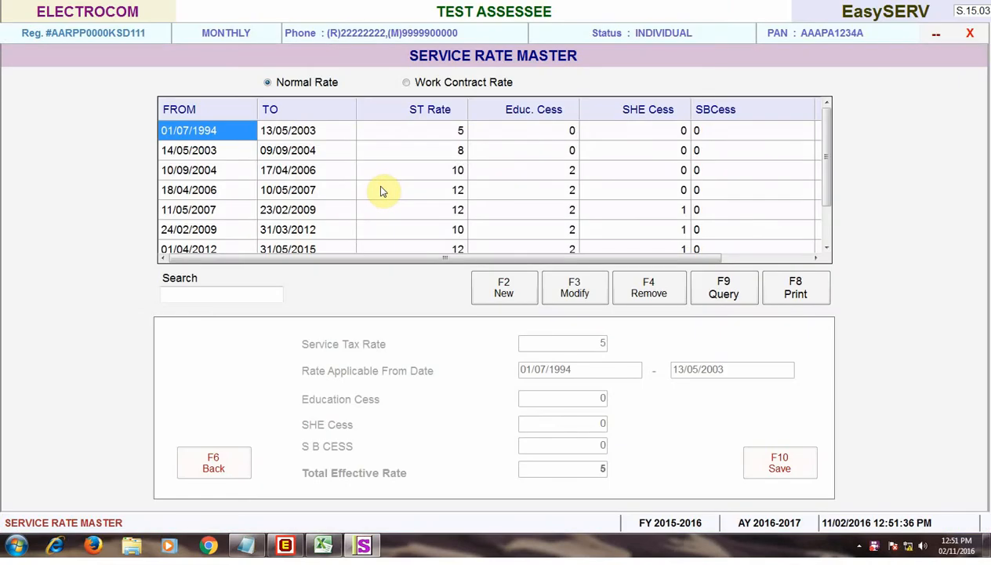
pyautogui.click(446, 81)
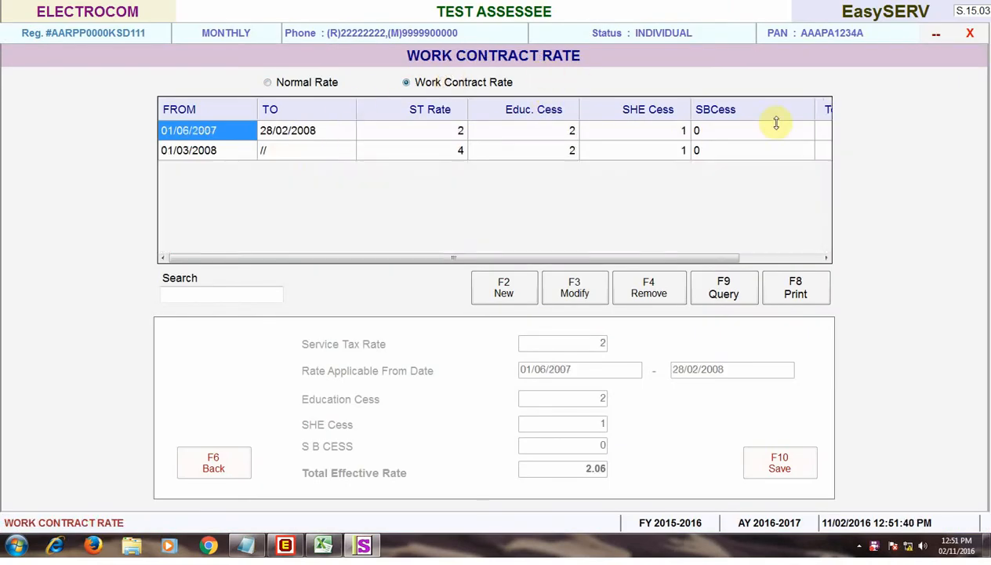
pyautogui.click(969, 33)
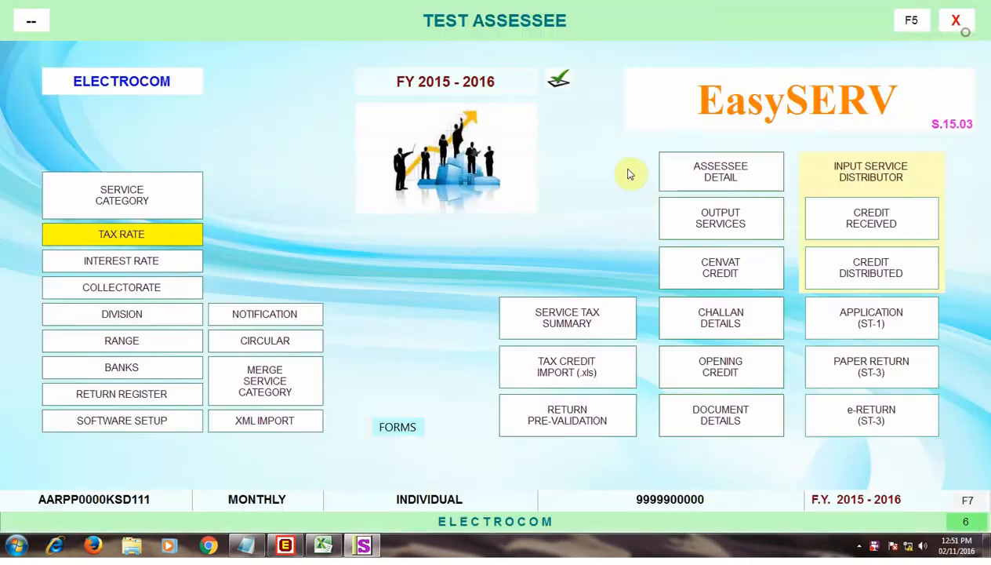
pyautogui.click(159, 265)
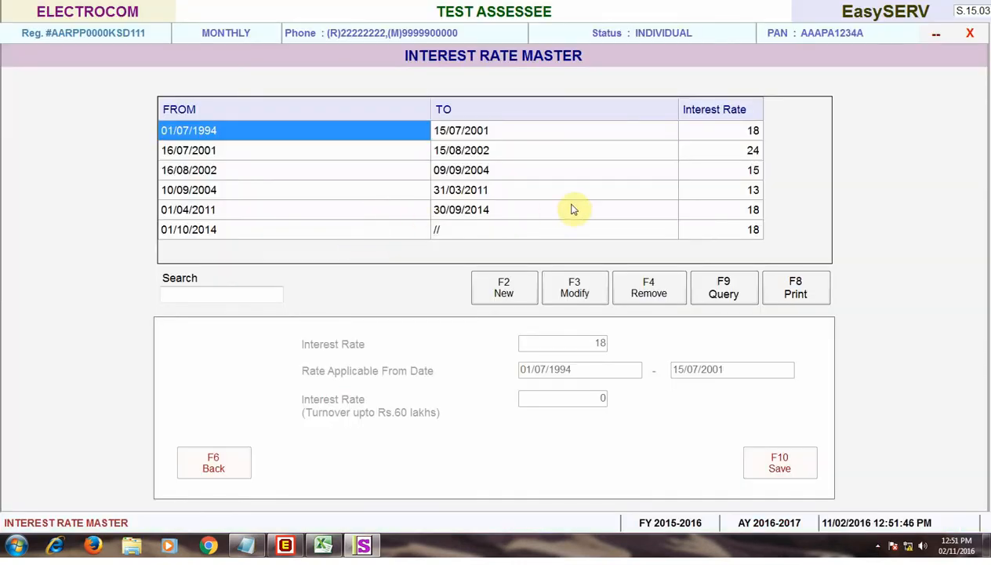
pyautogui.click(969, 34)
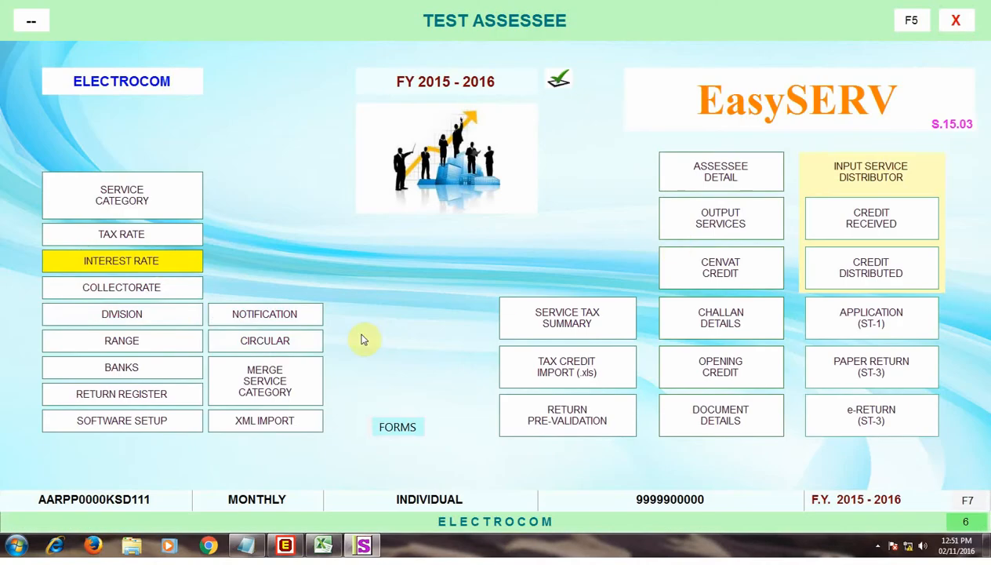
# View the collectorate, division and range lists, and look over the Bank master
pyautogui.click(159, 288)
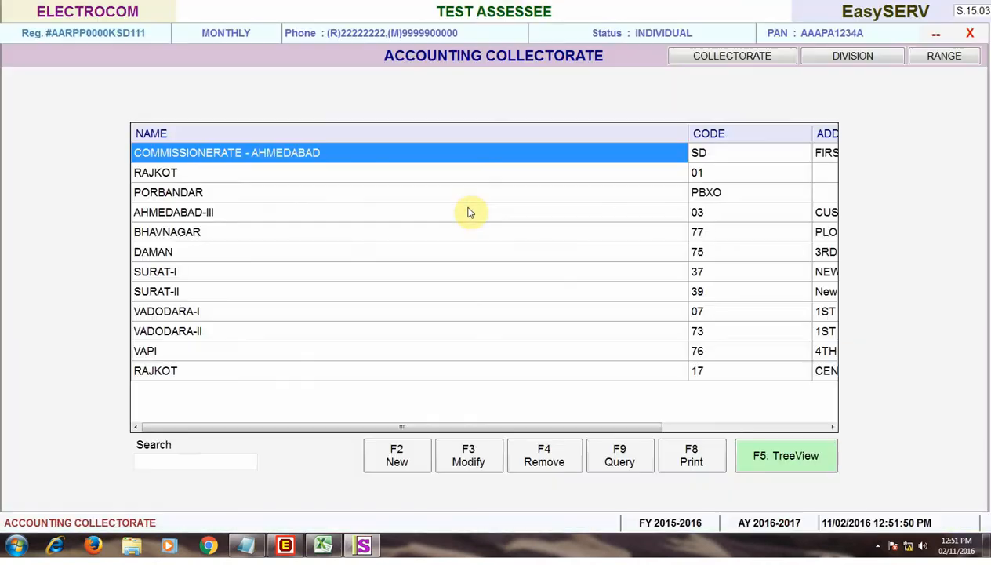
pyautogui.click(869, 61)
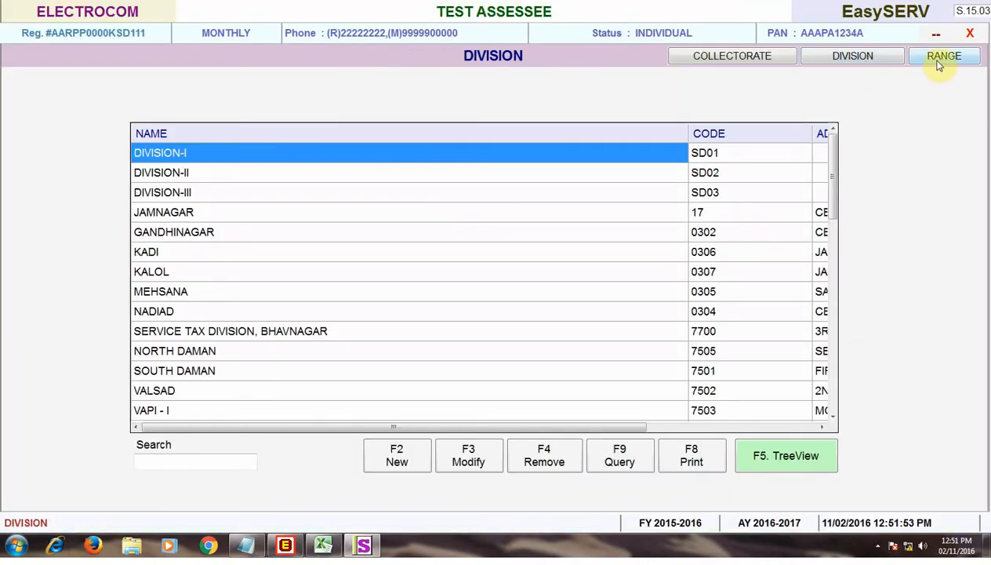
pyautogui.click(943, 61)
pyautogui.click(974, 36)
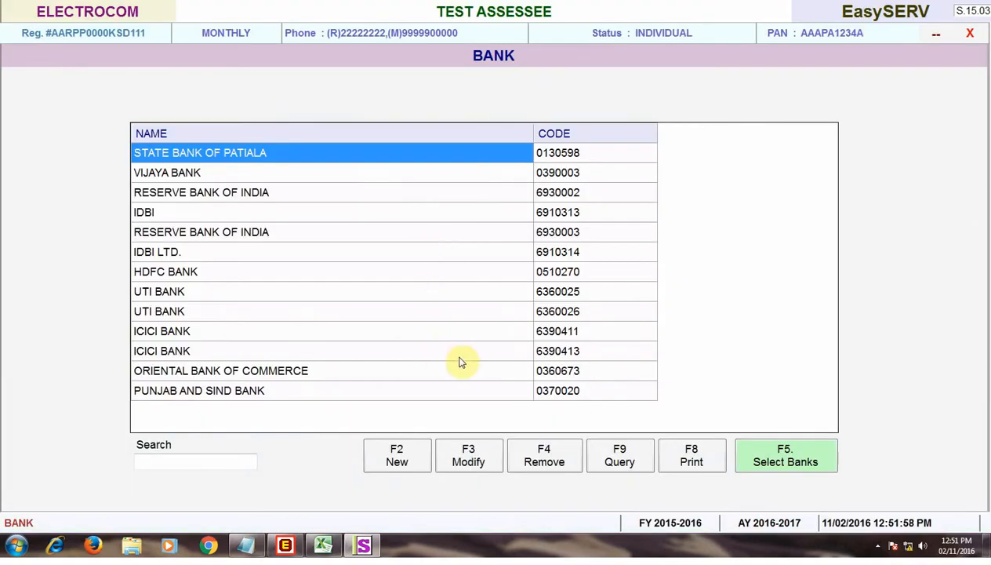
pyautogui.click(970, 34)
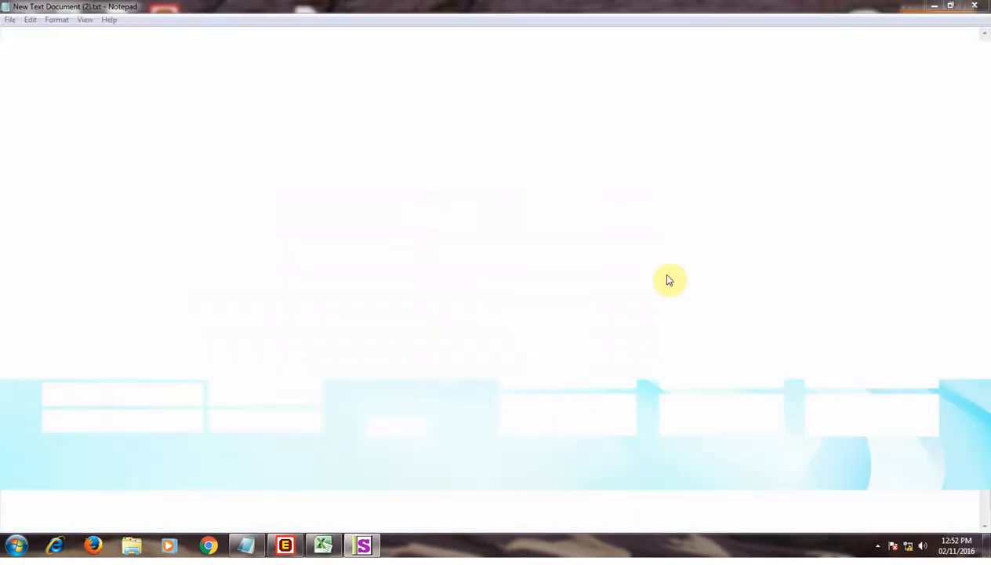
# Examine the assessee's return submission and challan date details in the Return Register, and return to the main screen
pyautogui.click(150, 400)
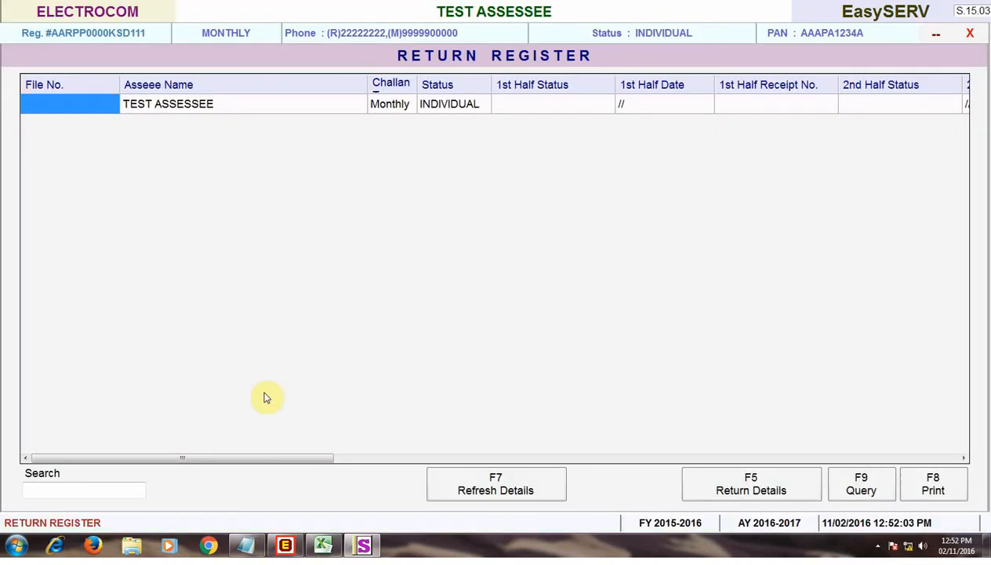
pyautogui.click(709, 483)
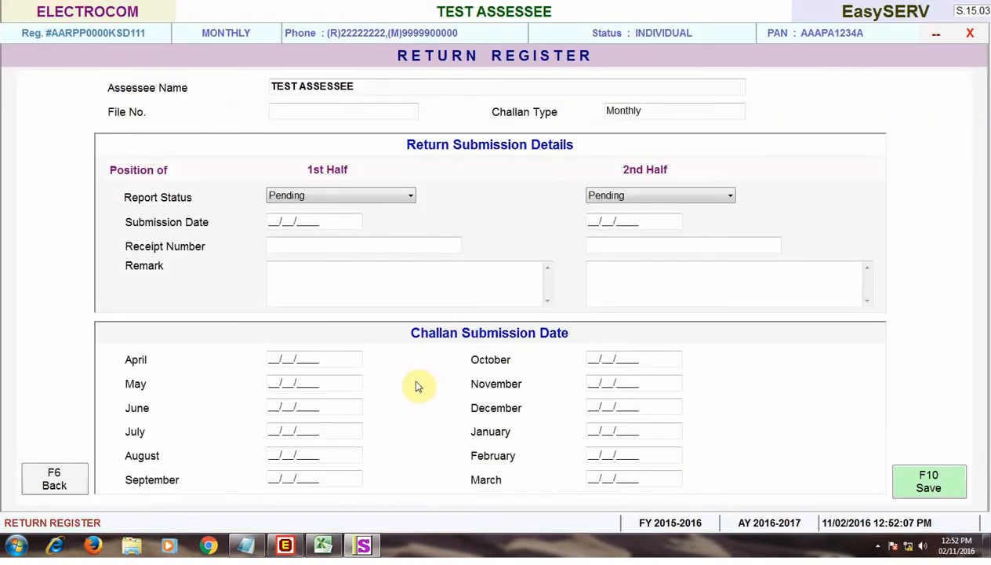
pyautogui.click(55, 478)
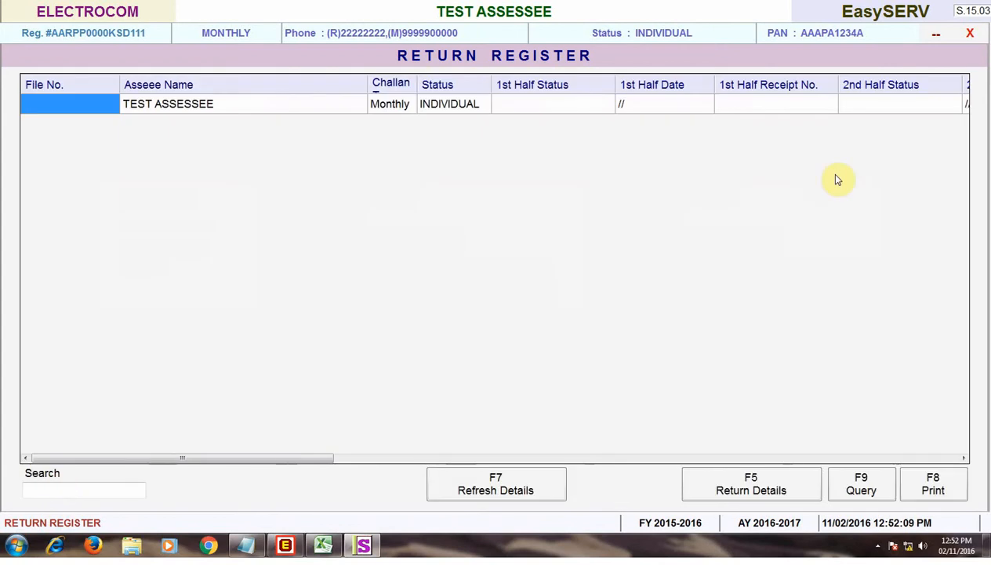
pyautogui.click(971, 35)
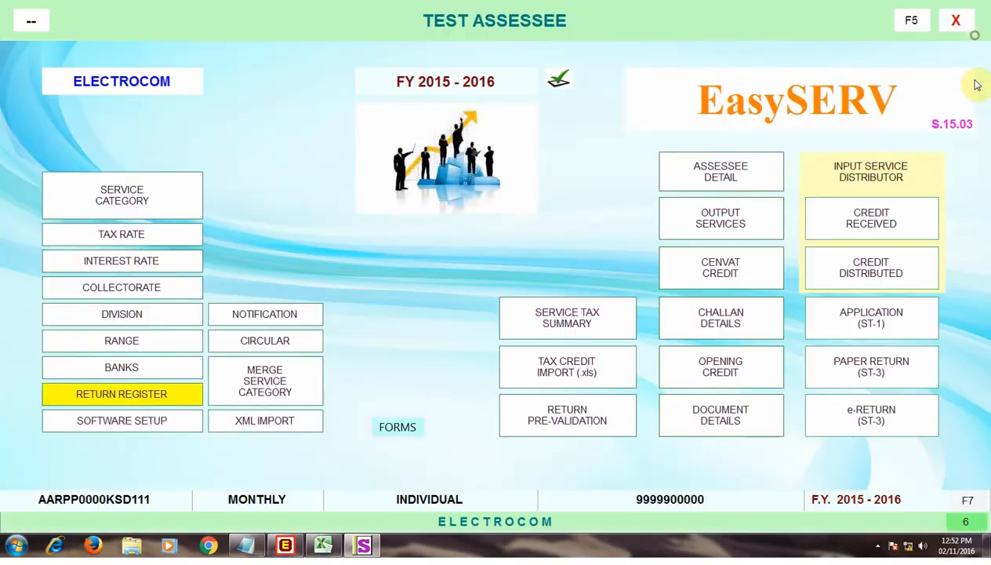
# Examine the challan and return due dates in Software Setup and leave without saving
pyautogui.click(131, 431)
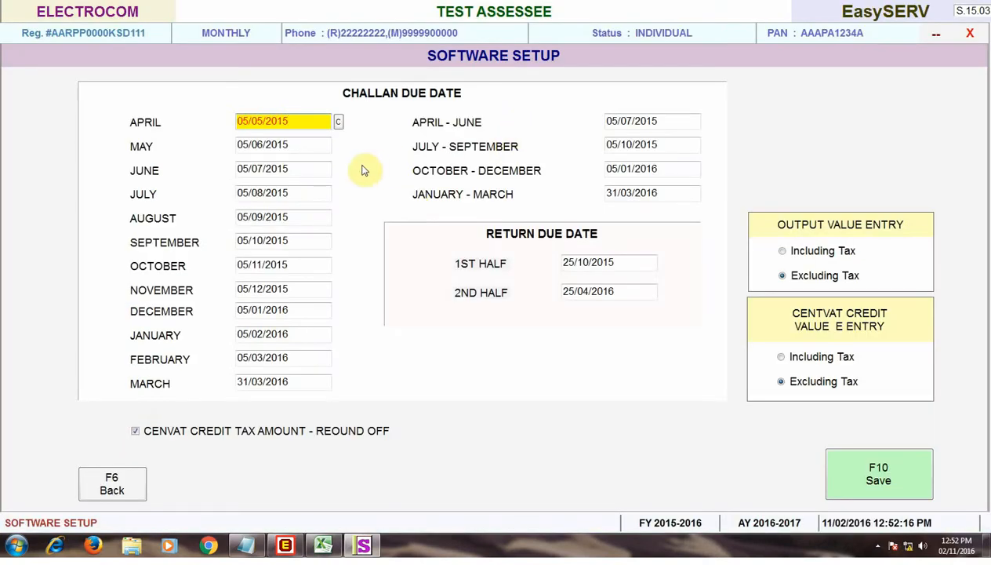
pyautogui.click(628, 262)
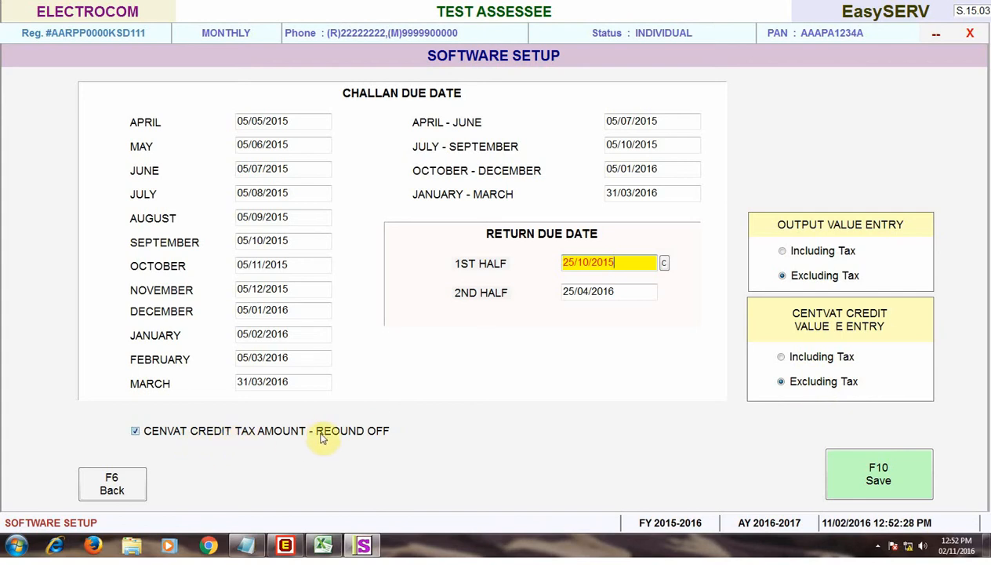
pyautogui.click(116, 484)
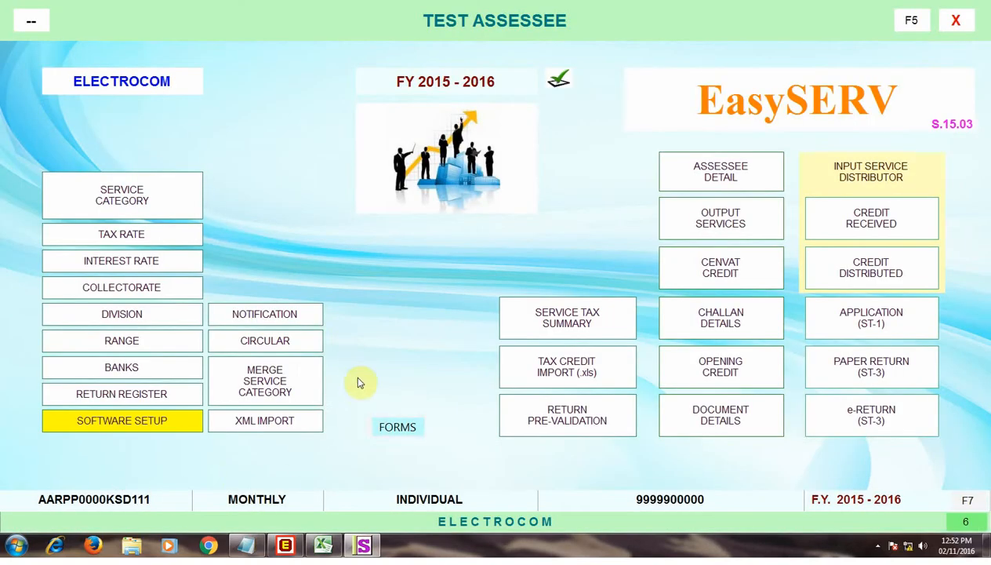
# View the Notifications list and the Merge Service Category screen, closing each without changes
pyautogui.click(280, 314)
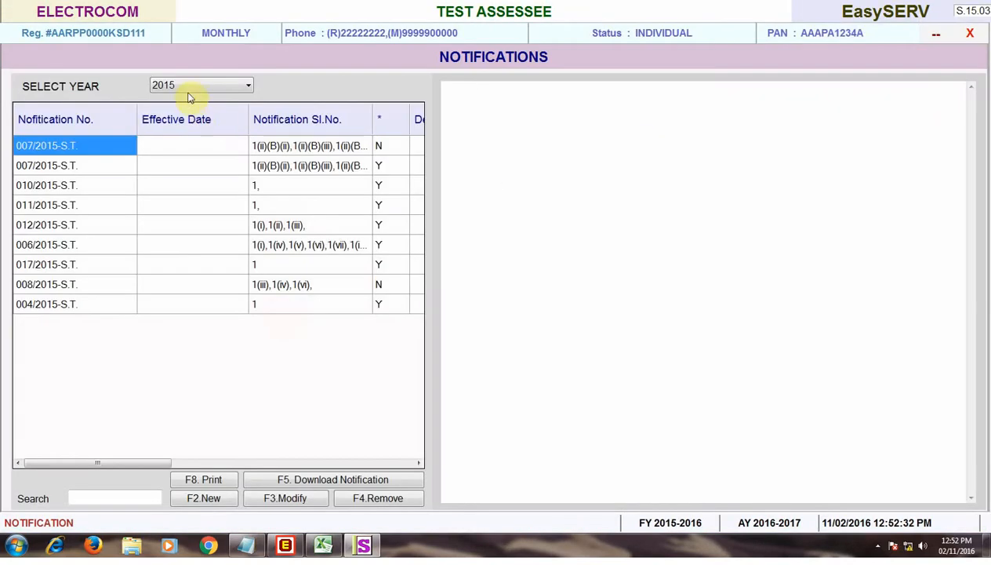
pyautogui.click(969, 33)
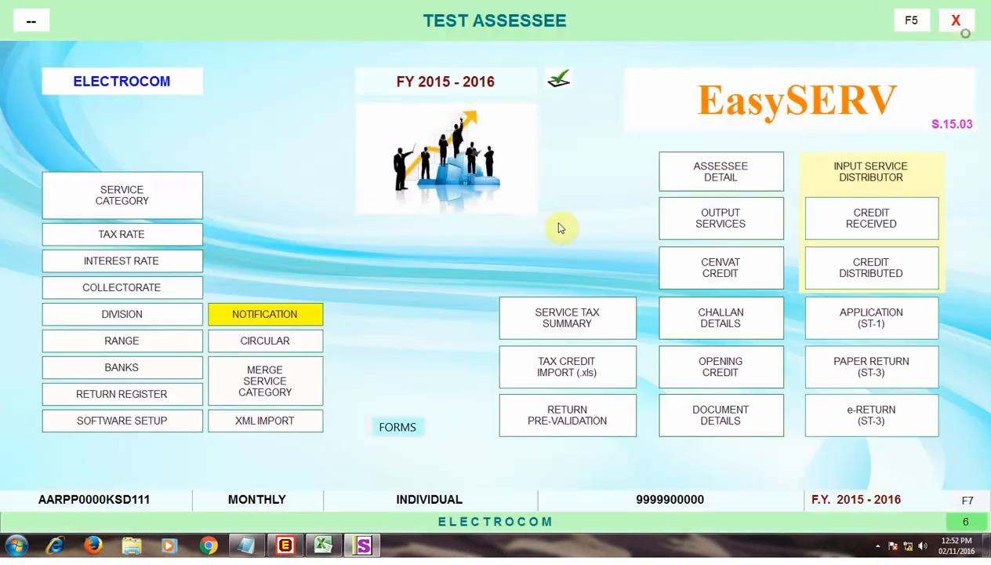
pyautogui.click(281, 386)
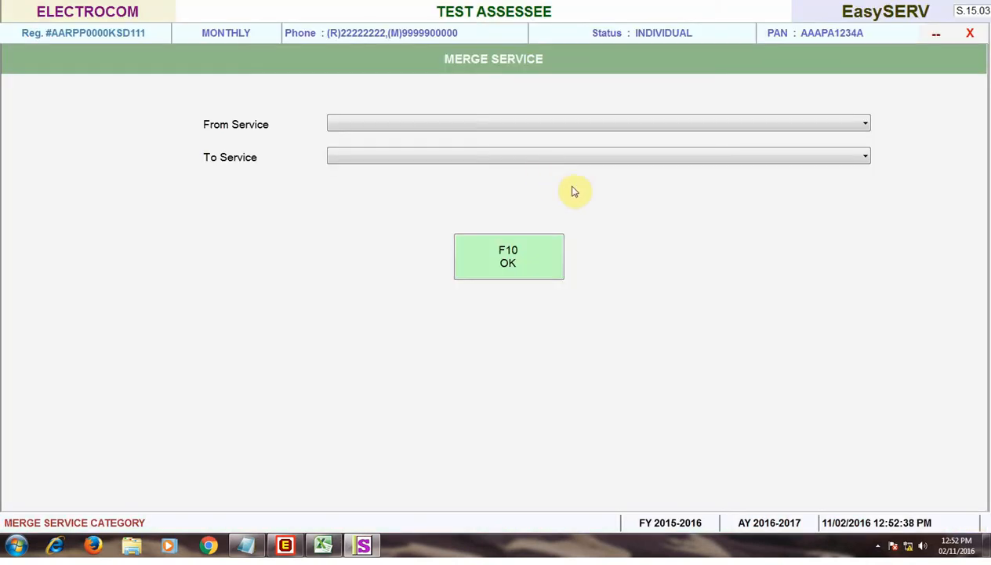
pyautogui.click(976, 35)
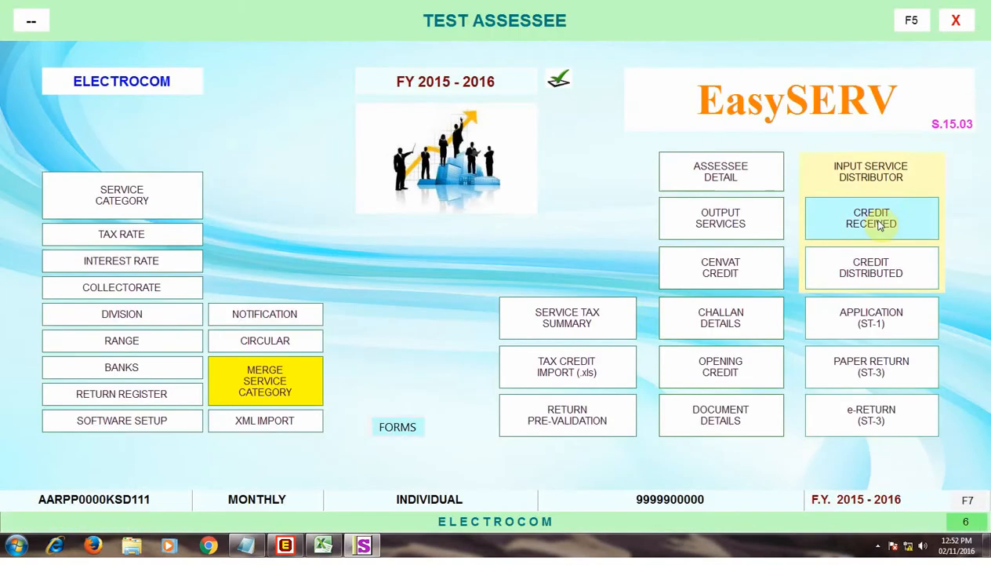
# Add the service tax return XML file for import, choose Update Master and data both for duplicate PAN, and leave without importing
pyautogui.click(266, 421)
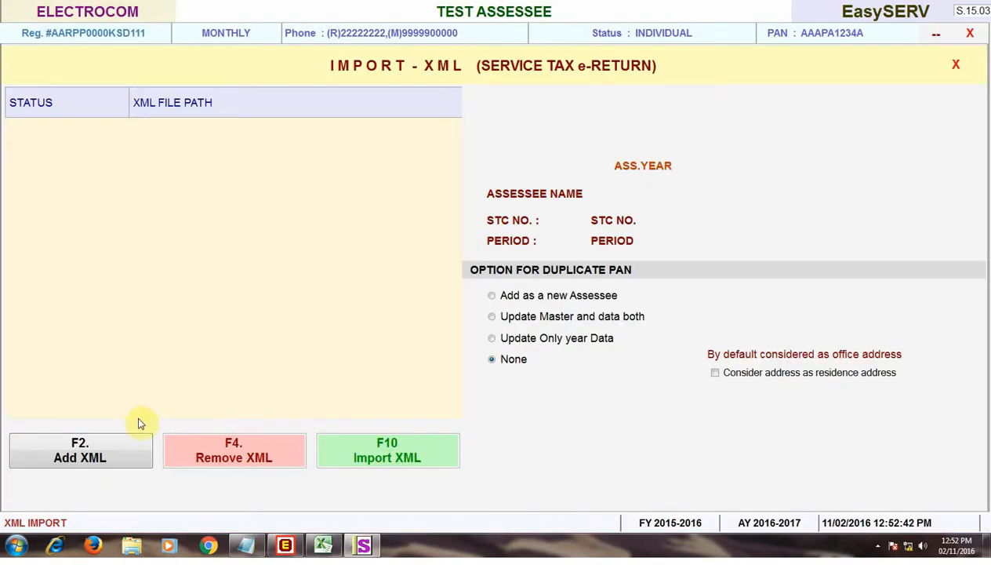
pyautogui.click(109, 457)
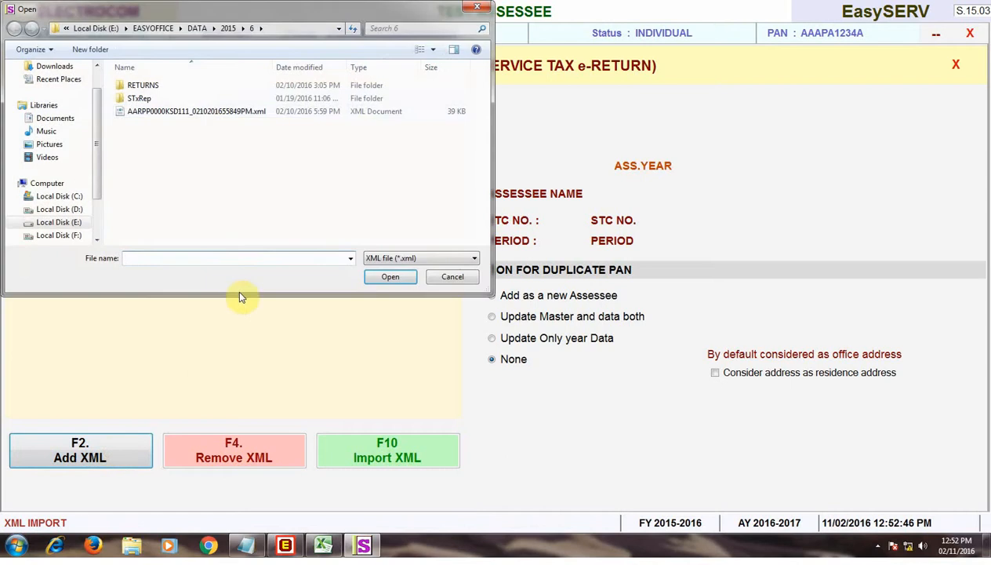
pyautogui.click(200, 111)
pyautogui.click(392, 281)
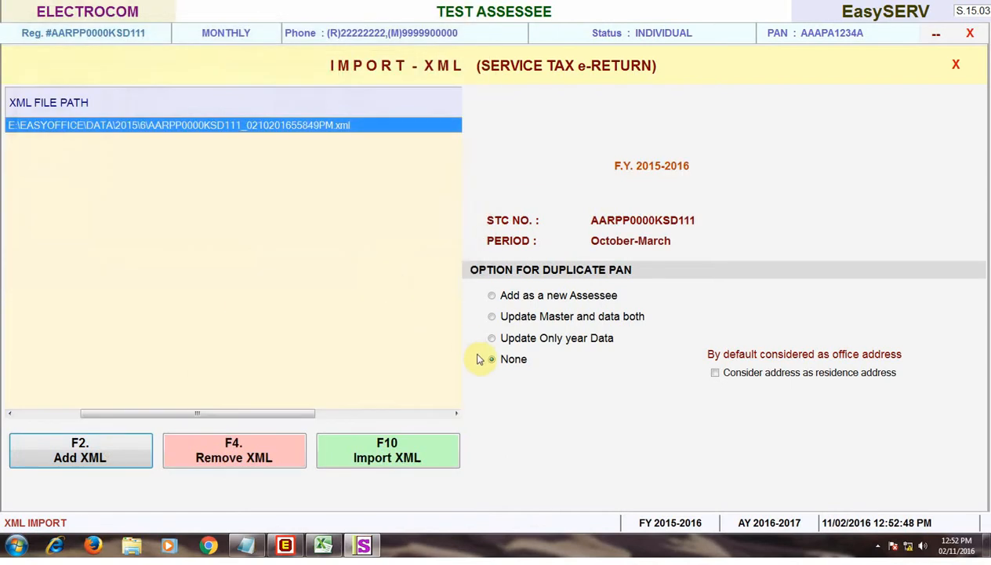
pyautogui.click(512, 316)
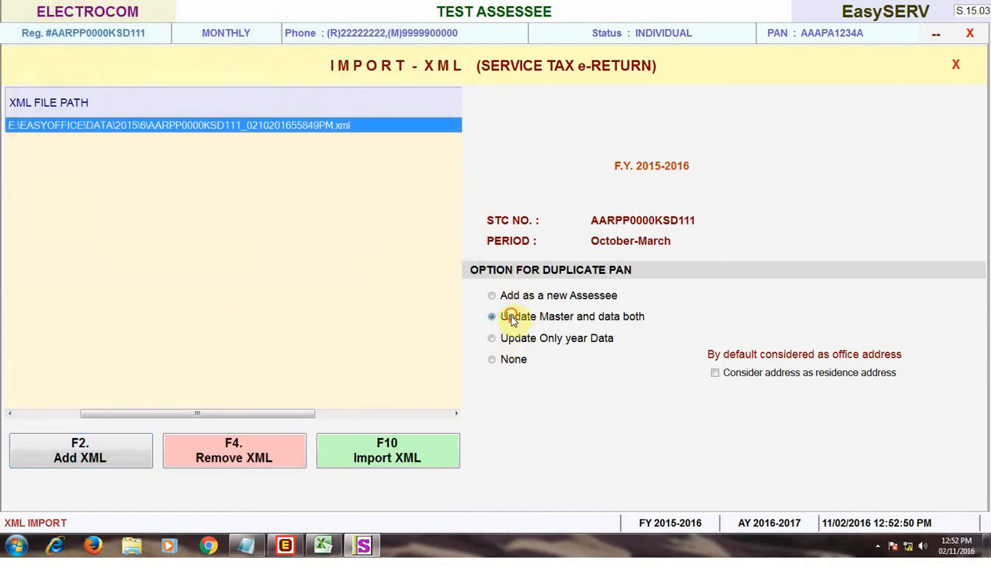
pyautogui.click(956, 66)
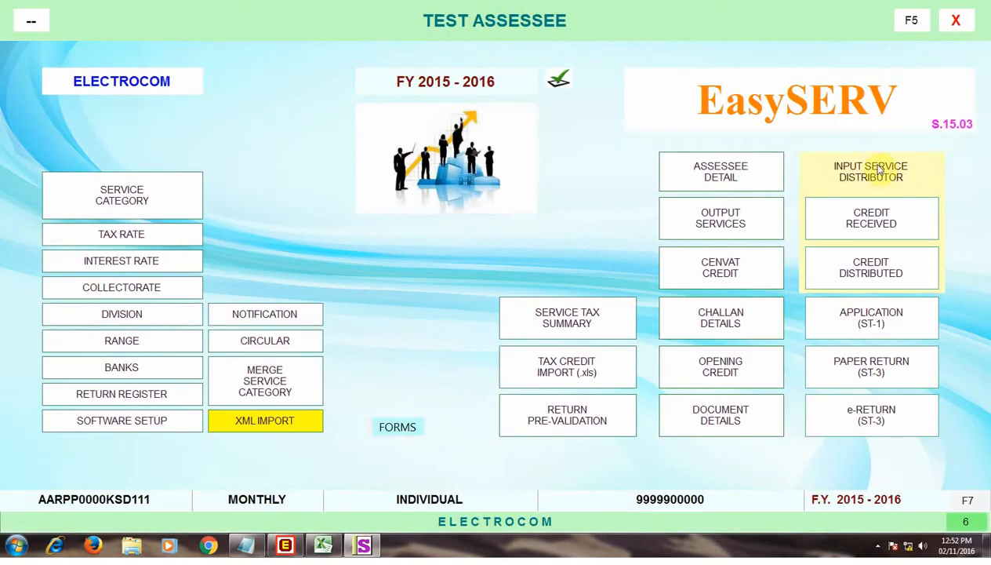
# Open the assessee's Company Master and go through the company name, assessee name, STC number and challan type fields
pyautogui.click(748, 177)
pyautogui.click(466, 79)
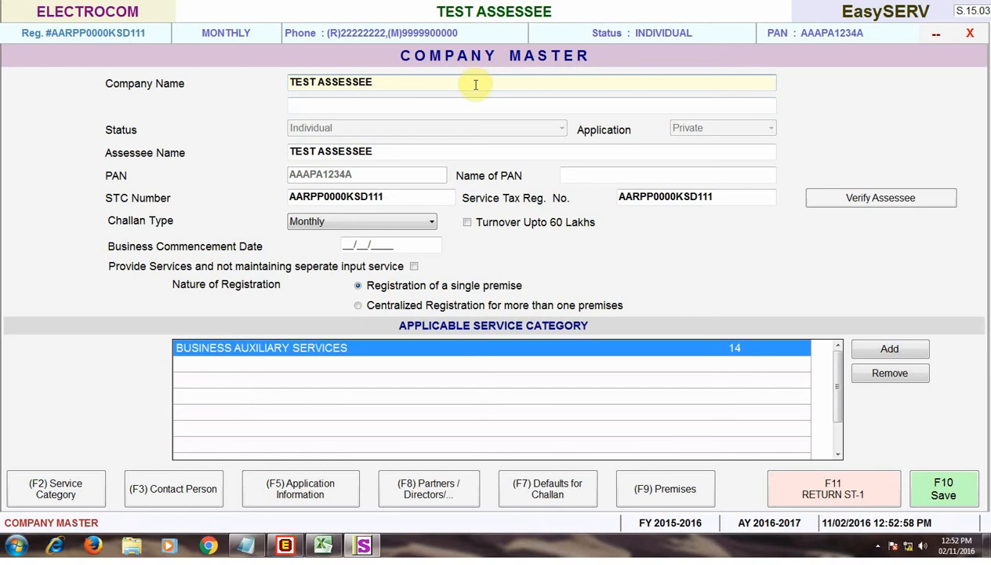
pyautogui.click(385, 151)
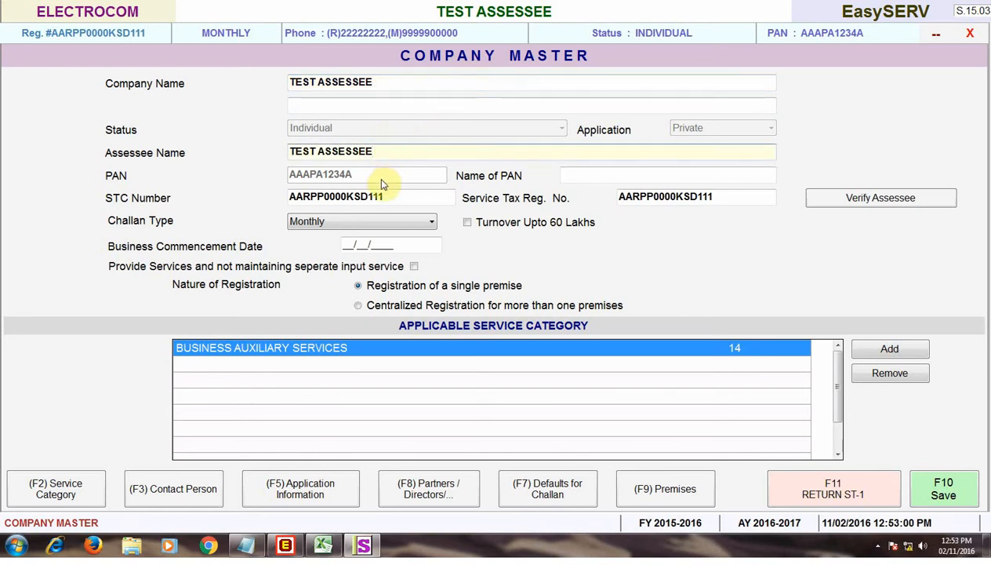
pyautogui.click(389, 196)
pyautogui.click(381, 227)
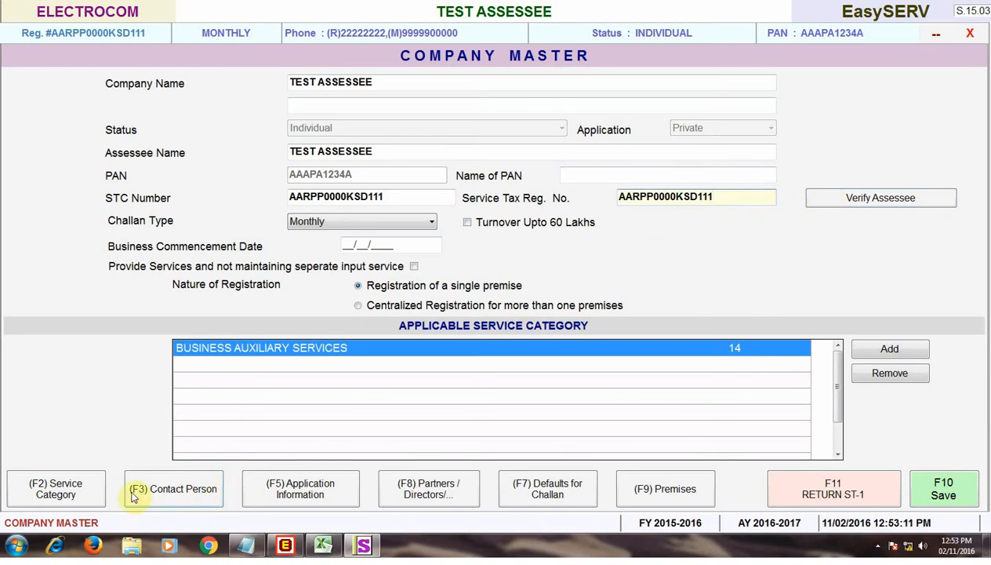
# Browse the service categories available to add to the applicable service category list, and back out without adding one
pyautogui.click(87, 499)
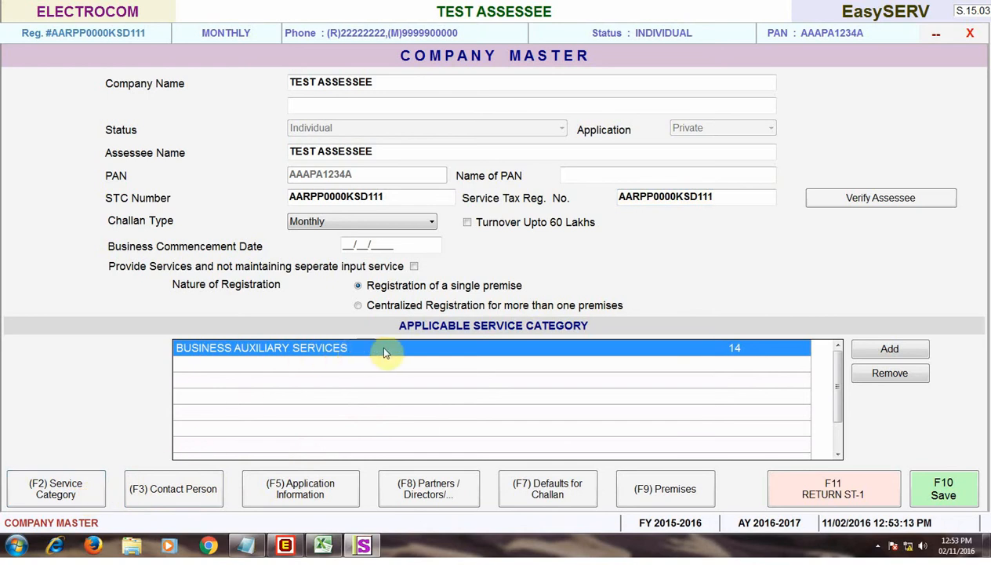
pyautogui.click(906, 350)
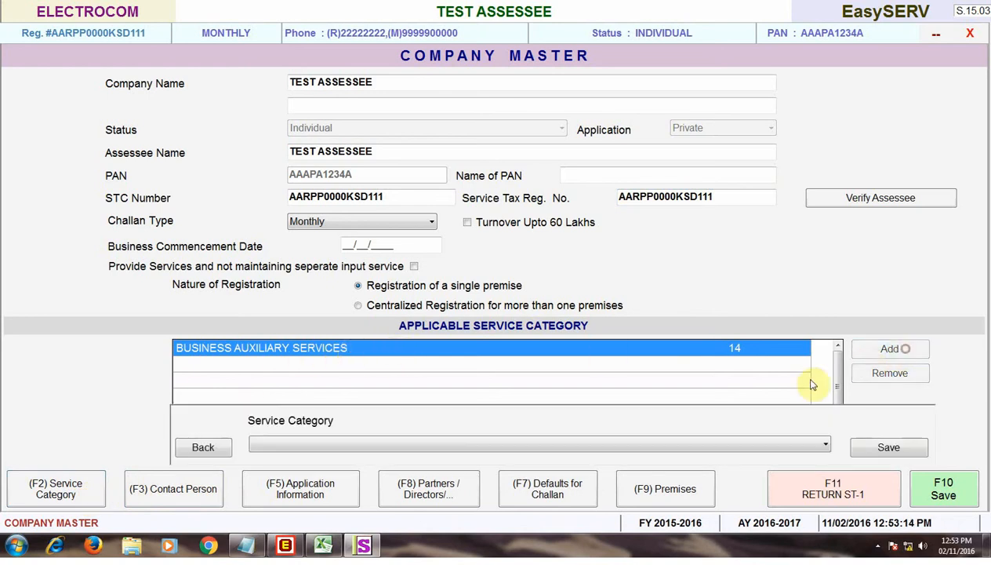
pyautogui.click(650, 445)
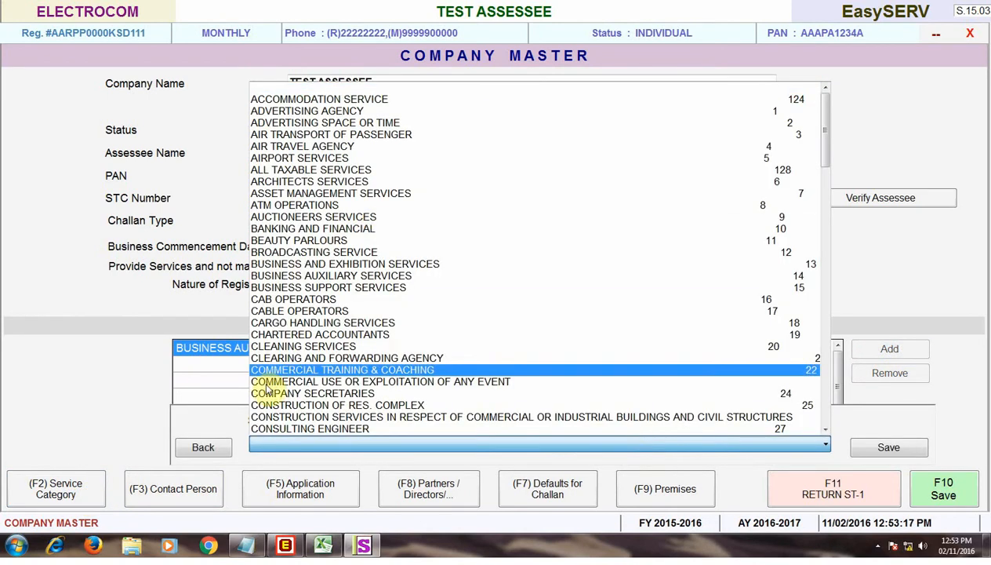
pyautogui.click(206, 451)
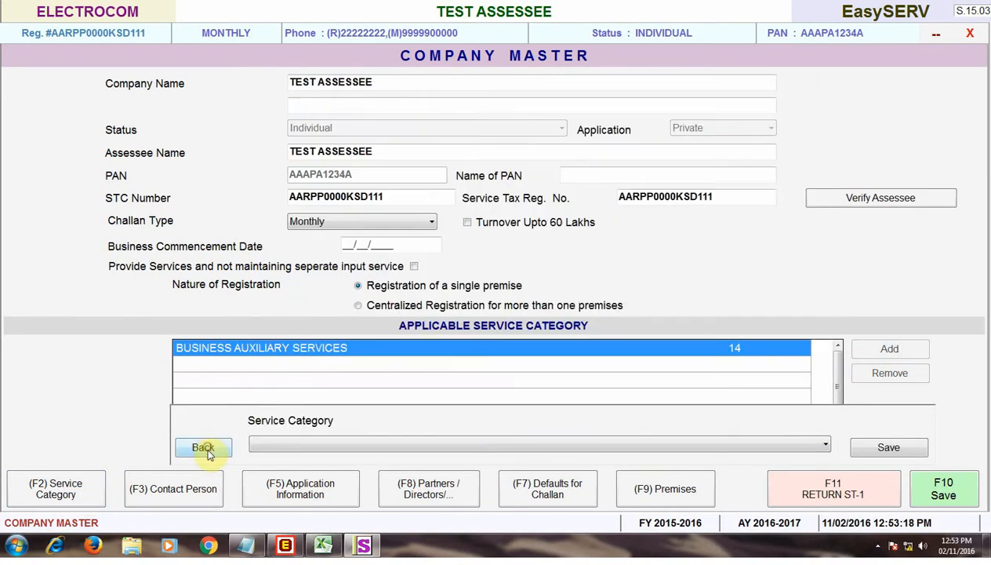
# View the assessee's contact person, application information, partners/directors, challan defaults and premises sections in the Company Master
pyautogui.click(174, 492)
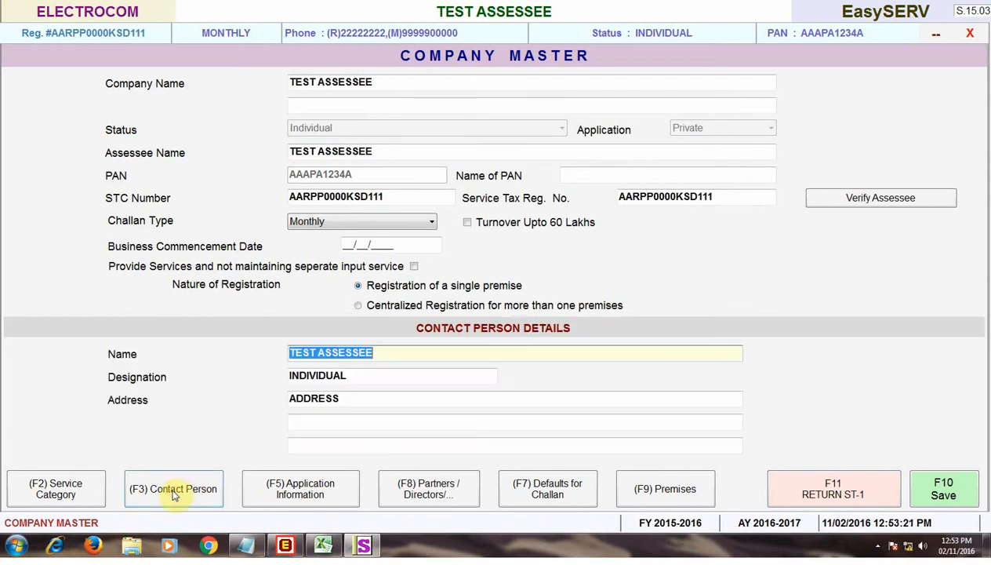
pyautogui.click(325, 494)
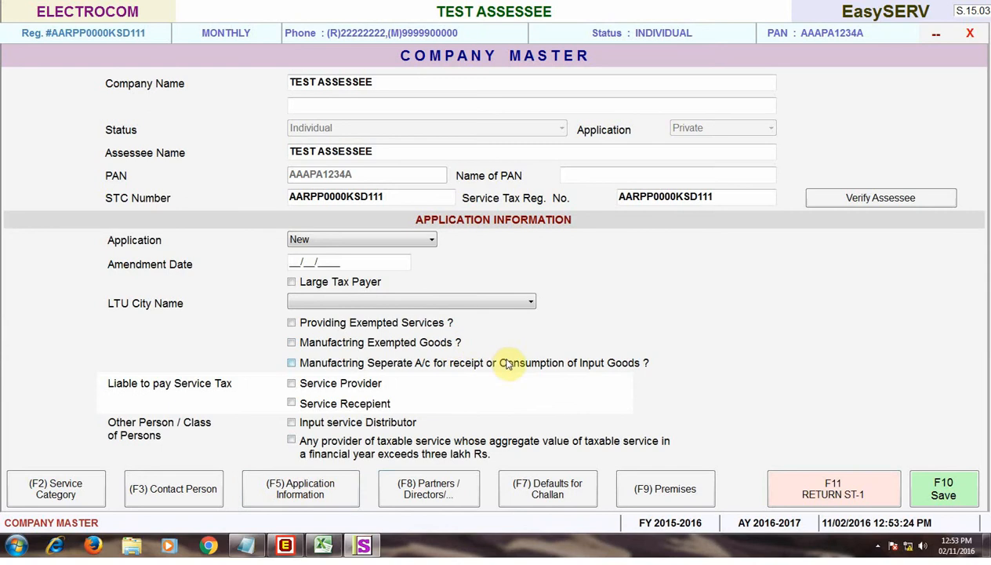
pyautogui.click(430, 491)
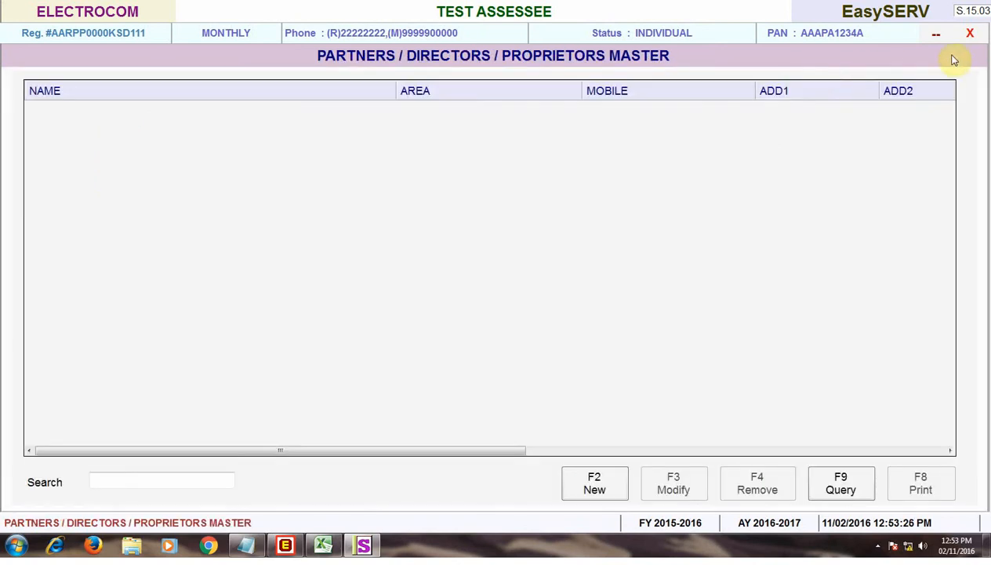
pyautogui.click(971, 34)
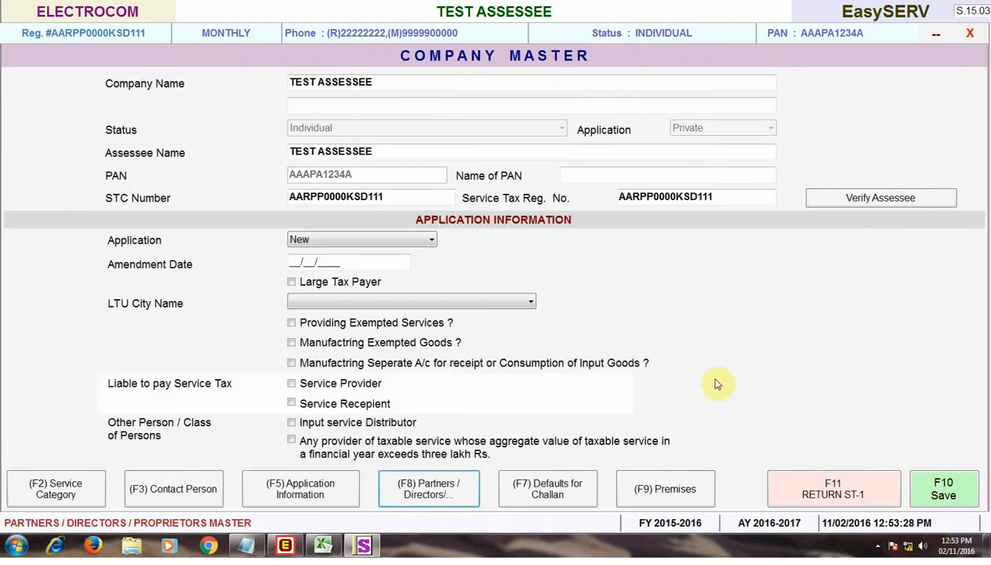
pyautogui.click(552, 491)
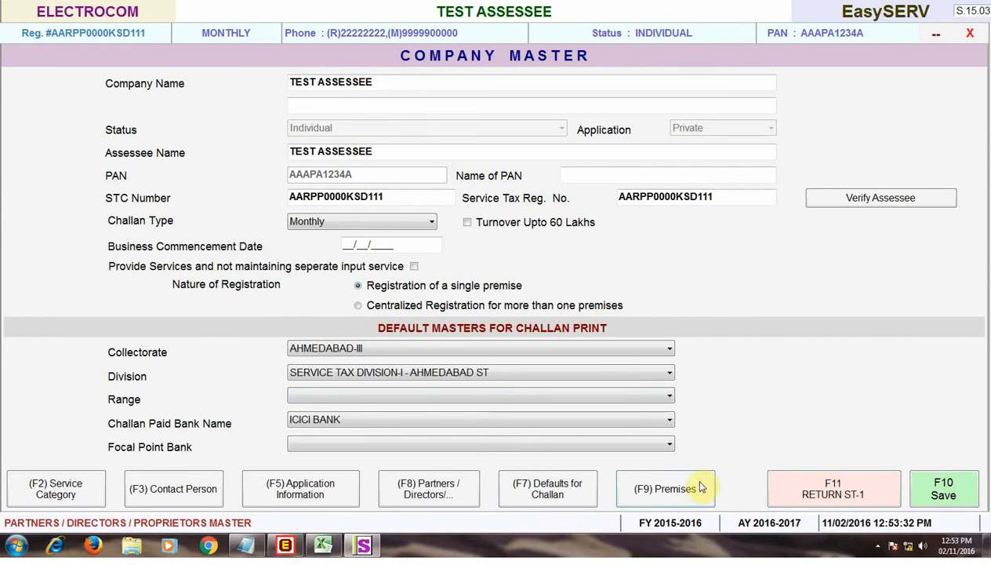
pyautogui.click(675, 489)
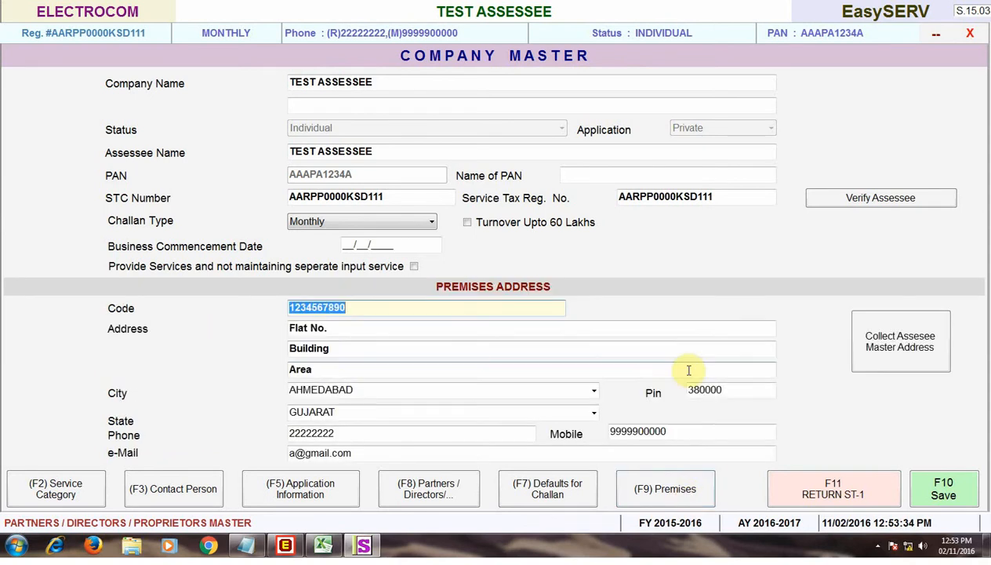
# Generate the ST-1 return in the Special print format, return from its print view, and save the Company Master
pyautogui.click(801, 482)
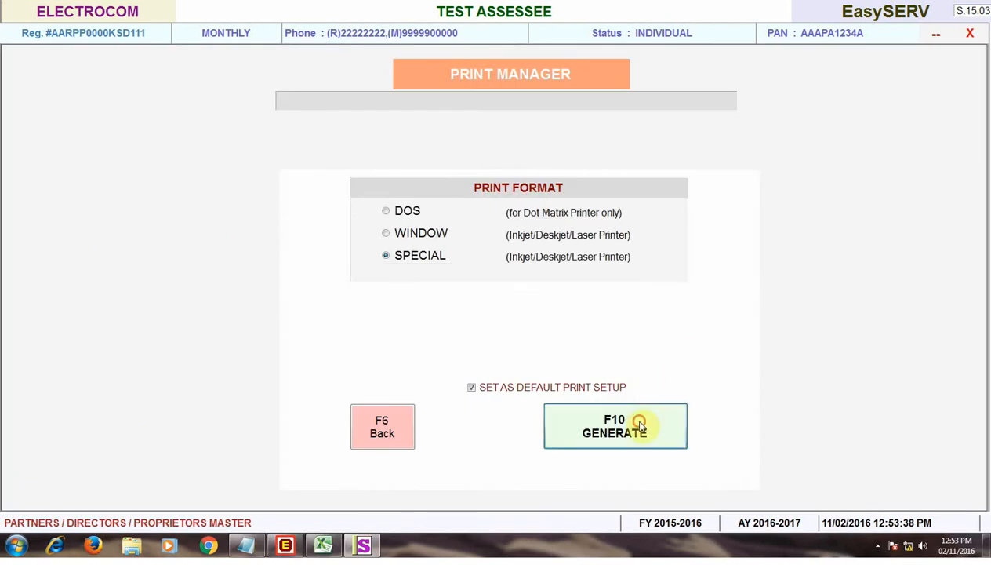
pyautogui.click(637, 425)
pyautogui.click(390, 278)
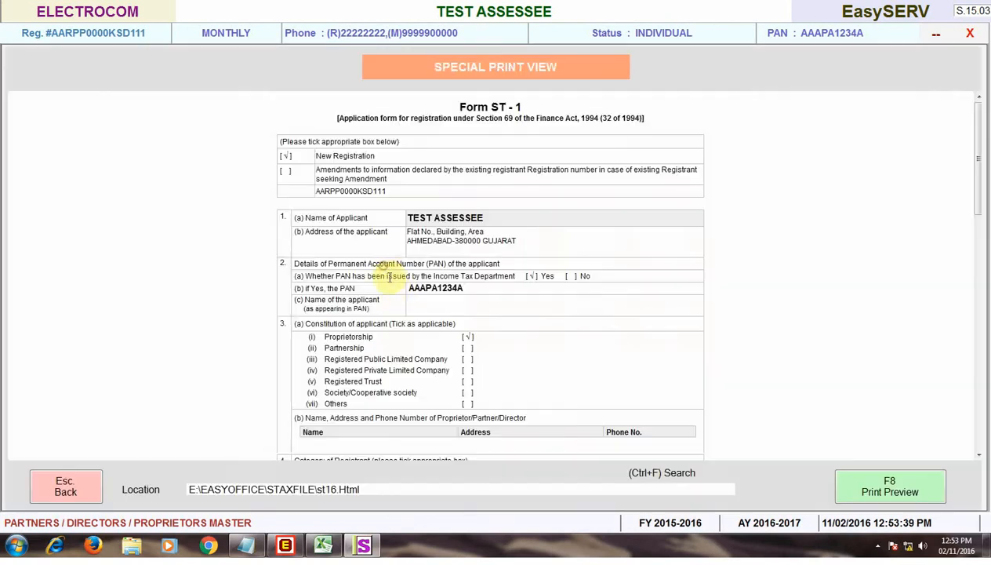
pyautogui.click(84, 480)
pyautogui.click(549, 410)
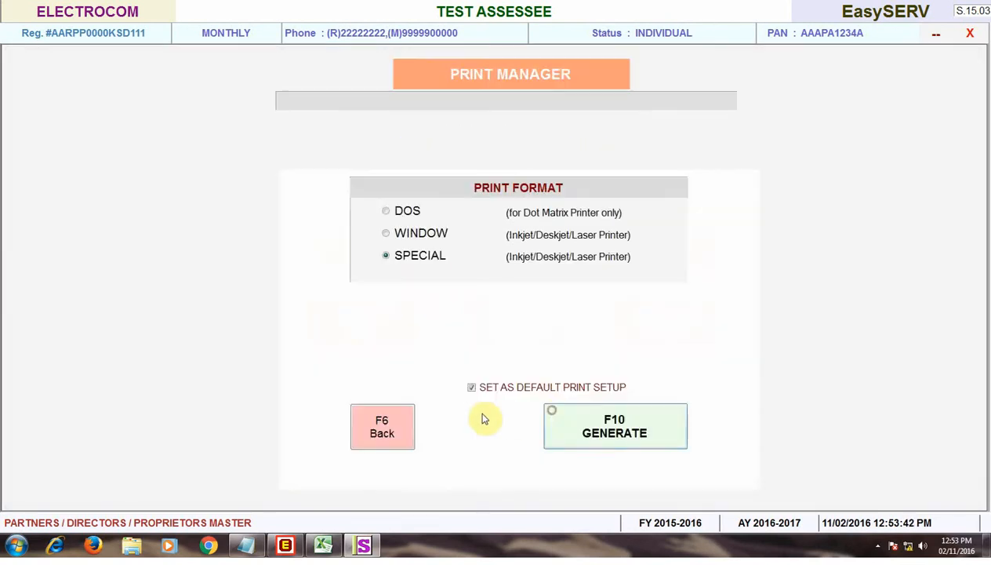
pyautogui.click(388, 421)
pyautogui.click(945, 490)
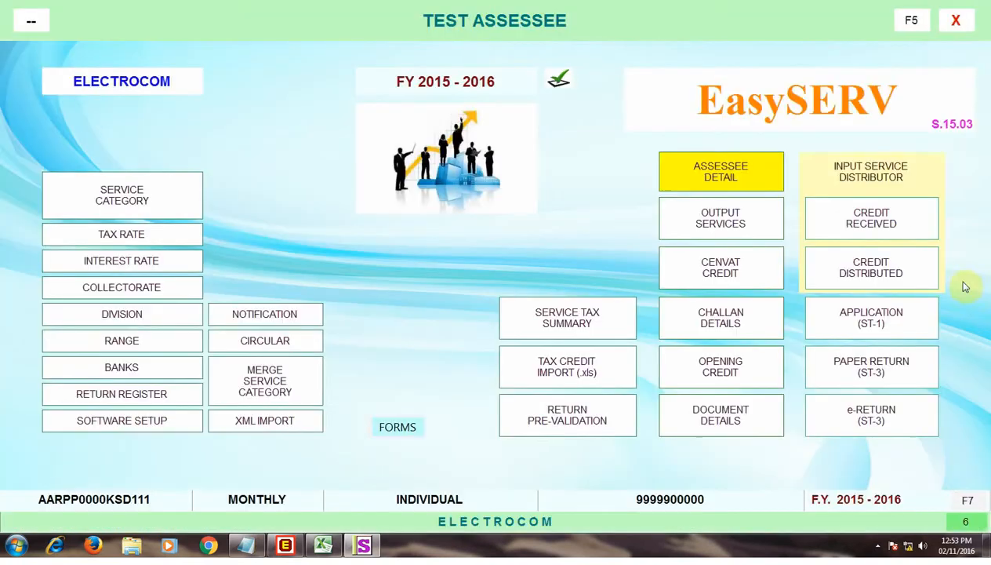
# Open Output Services for January and bring up the Business Auxiliary Services entry for modification
pyautogui.click(714, 222)
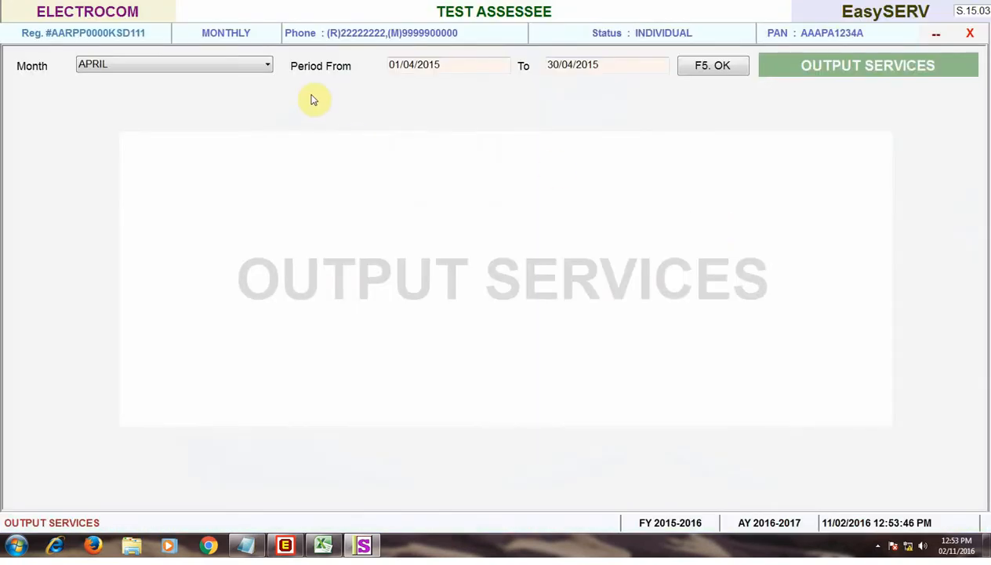
pyautogui.click(215, 67)
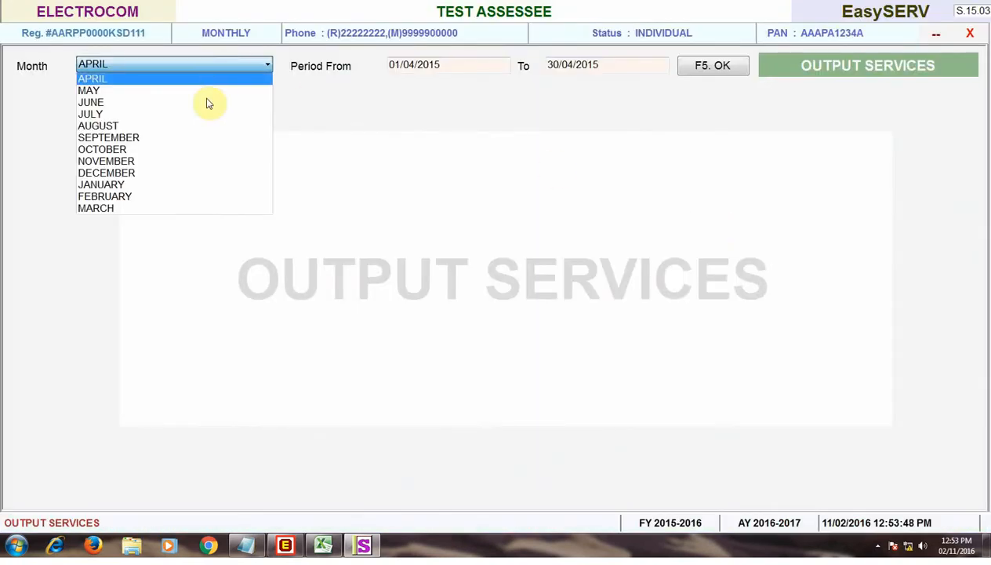
pyautogui.click(161, 183)
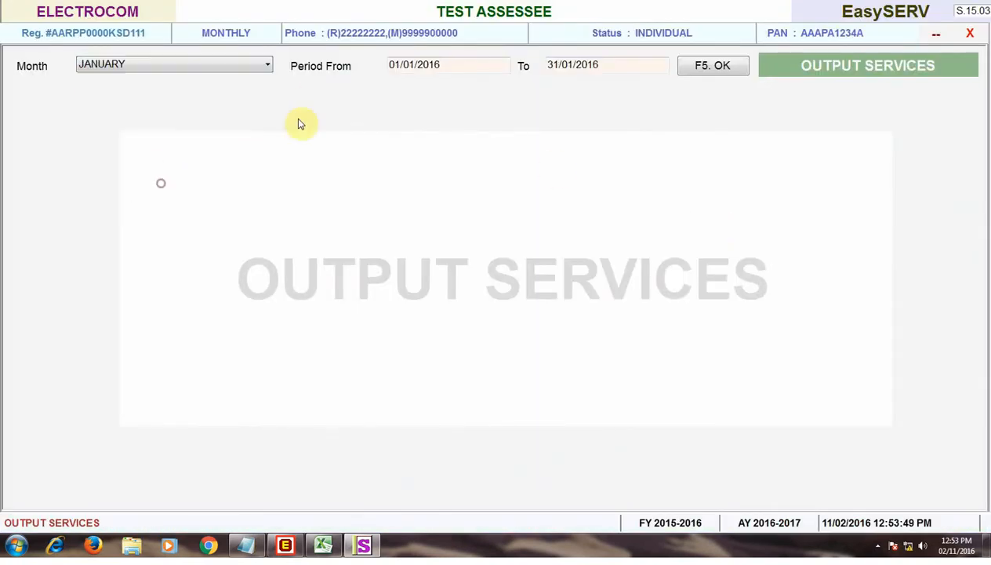
pyautogui.click(687, 68)
pyautogui.click(706, 481)
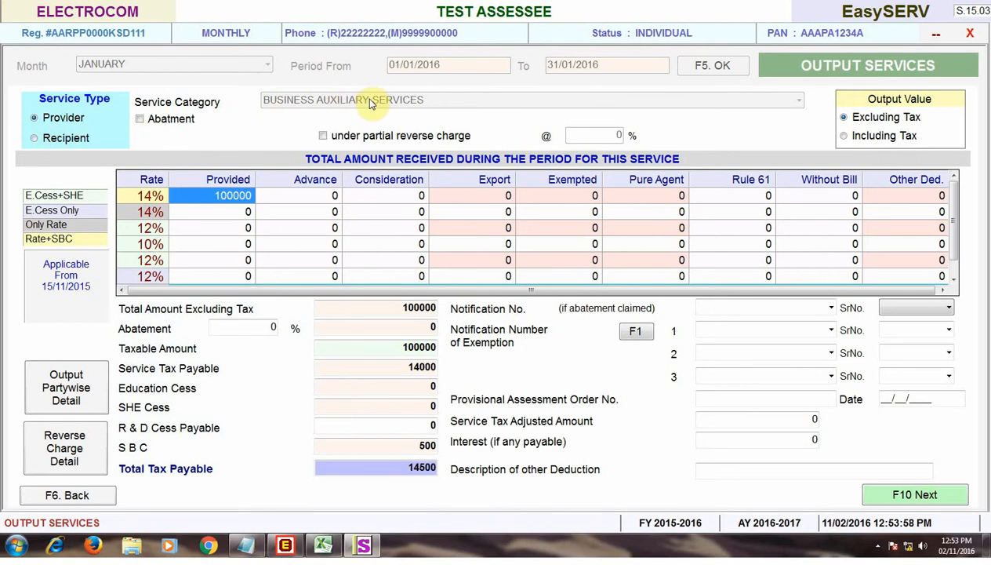
# Go through the provided amount, taxable amount and service tax payable, and switch the partial reverse charge option on and off again
pyautogui.click(263, 200)
pyautogui.click(241, 199)
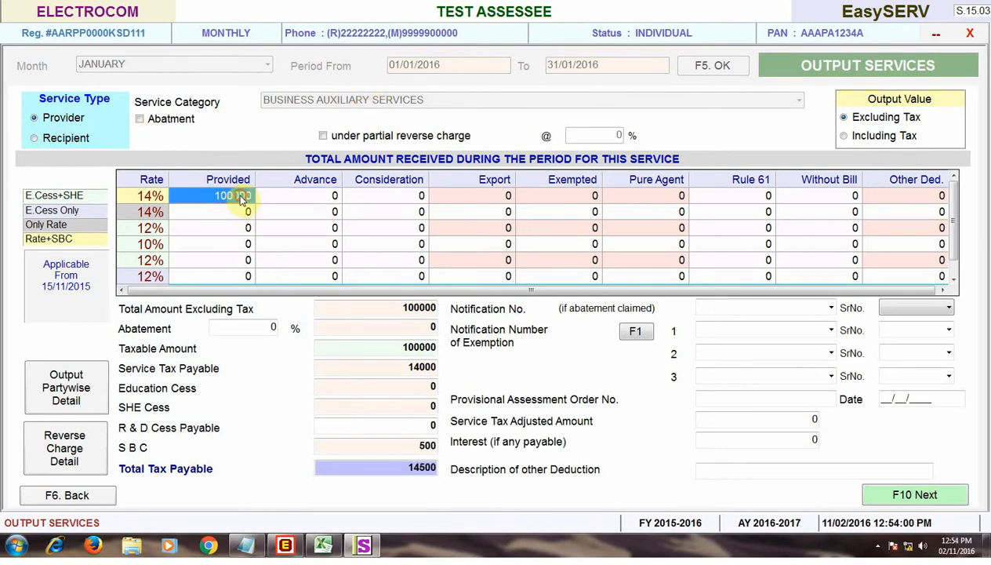
pyautogui.click(356, 348)
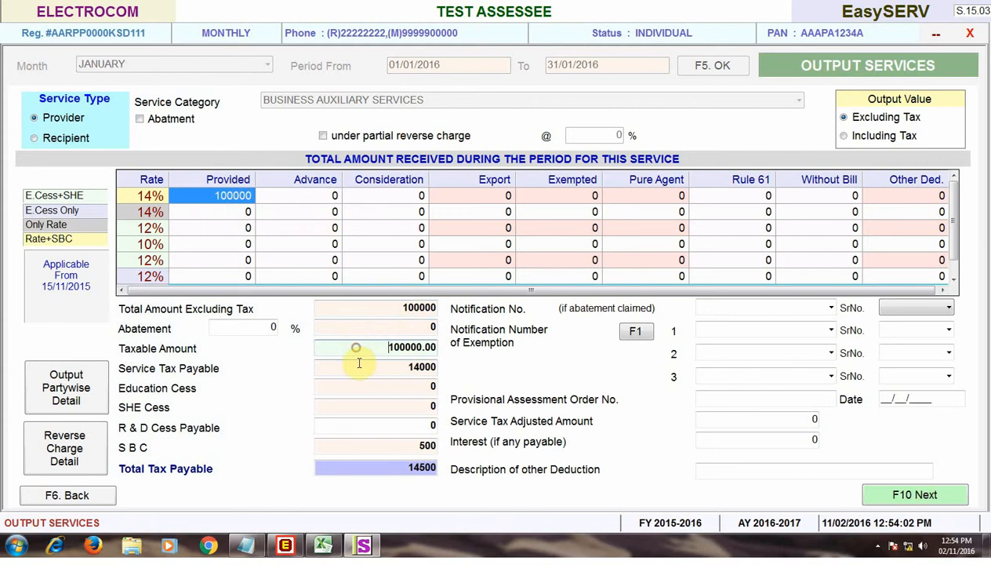
pyautogui.click(359, 365)
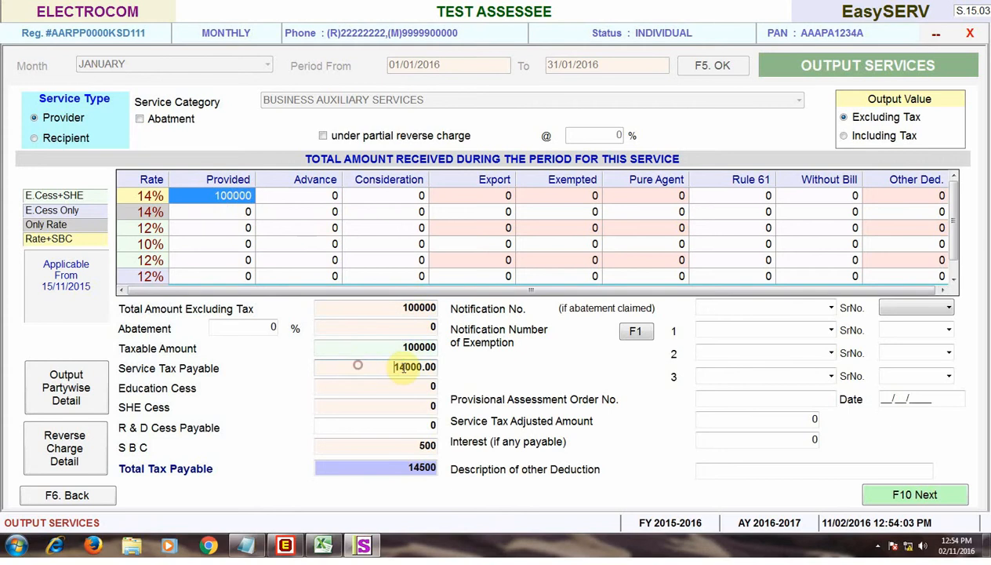
pyautogui.click(374, 138)
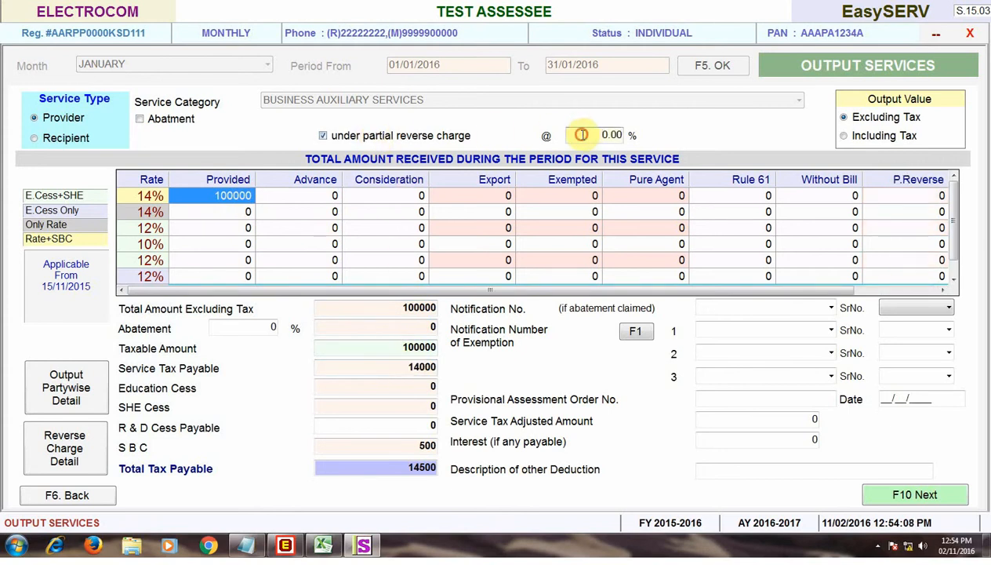
pyautogui.click(362, 135)
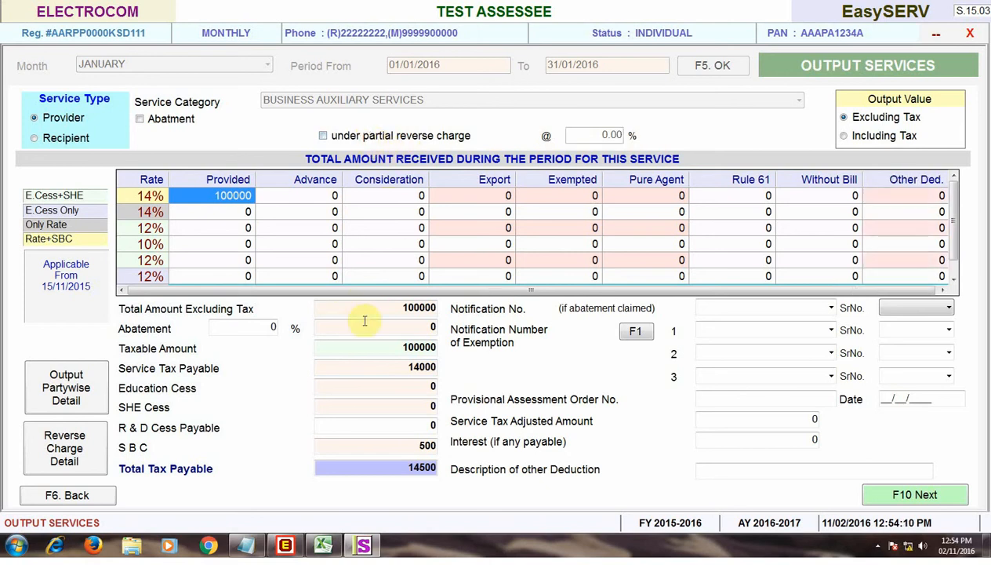
# Go through the abatement, exempted amount and notification number fields, and leave Output Services without saving the entry
pyautogui.click(248, 328)
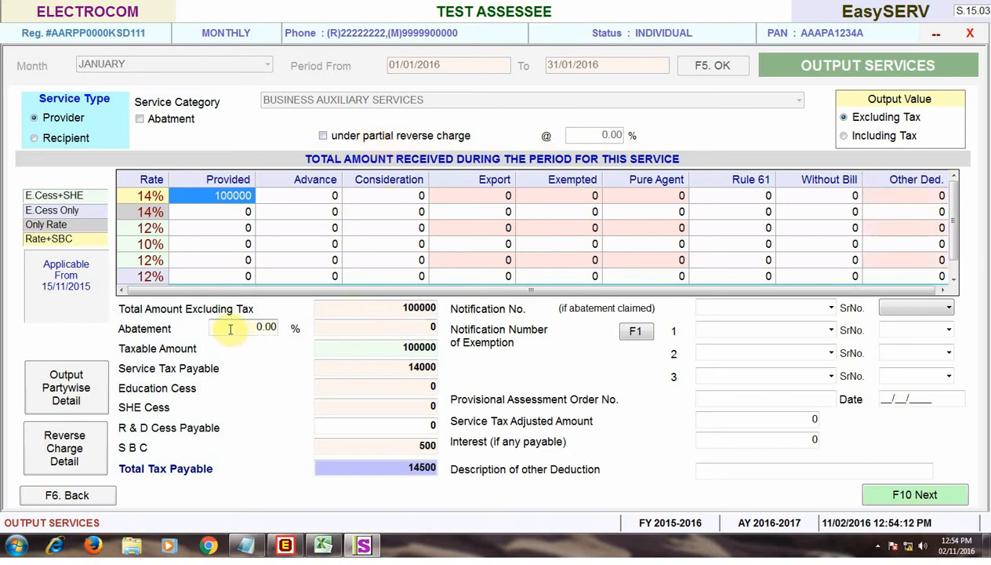
pyautogui.moveTo(229, 329); pyautogui.dragTo(320, 328)
pyautogui.click(332, 327)
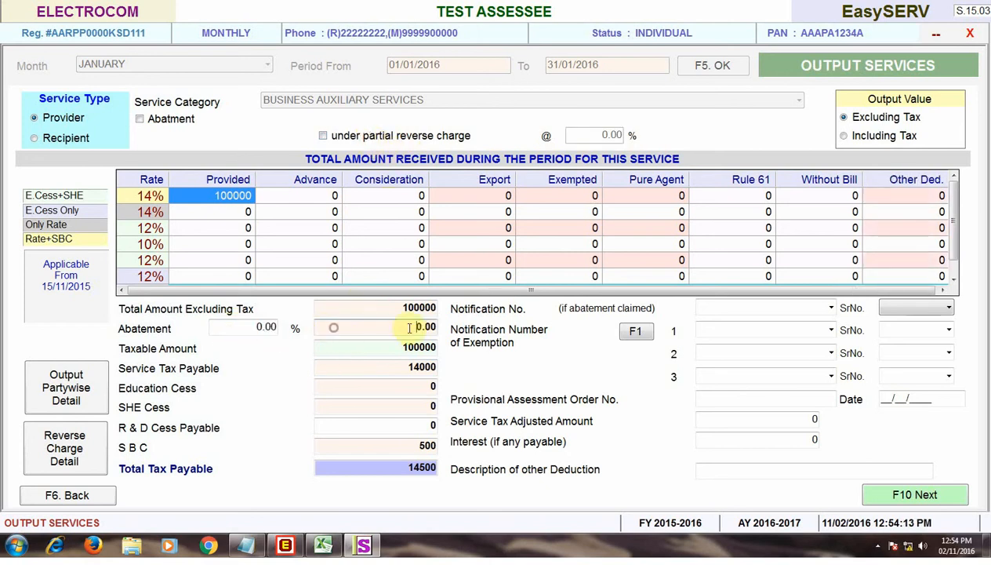
pyautogui.click(718, 306)
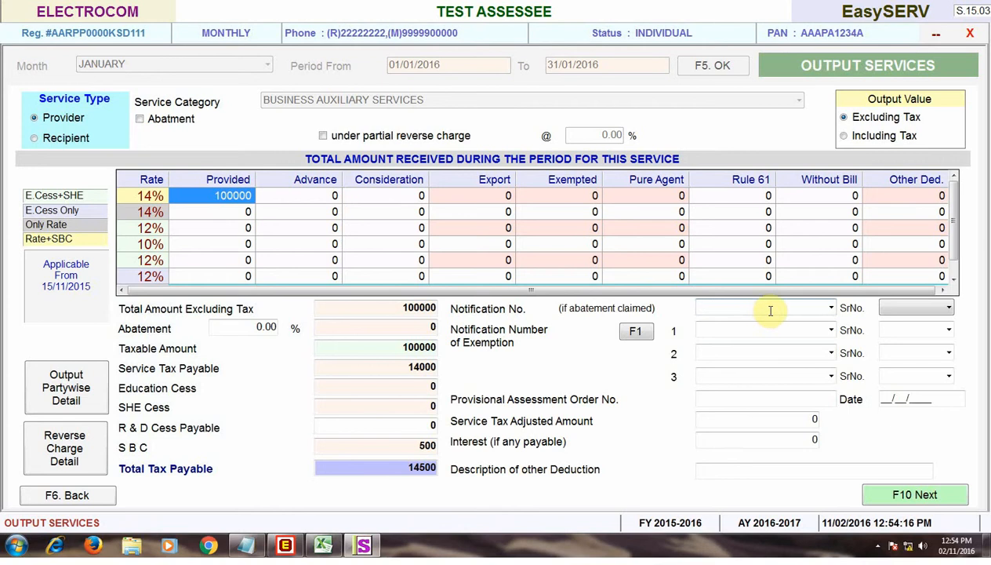
pyautogui.click(575, 196)
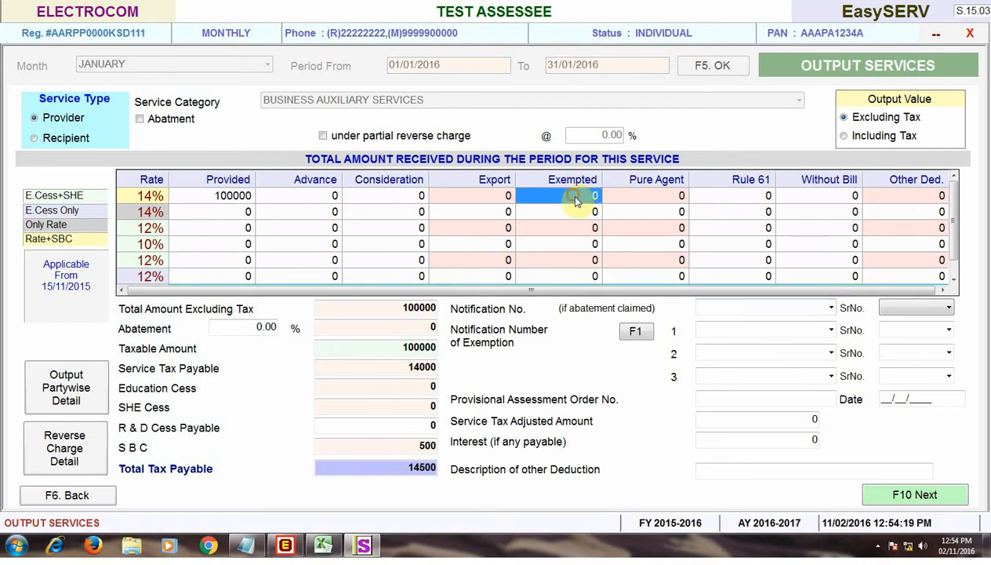
pyautogui.click(811, 334)
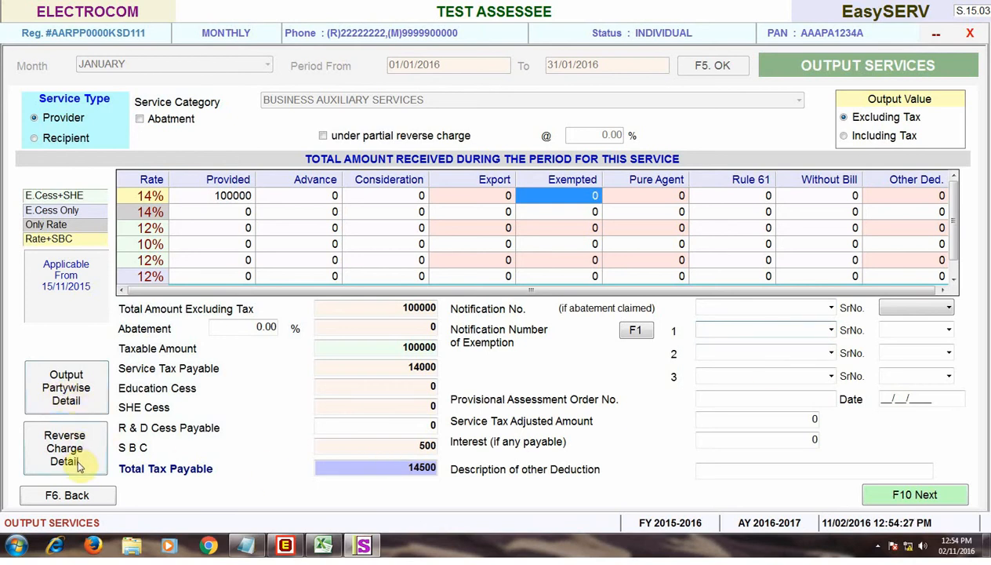
pyautogui.click(82, 491)
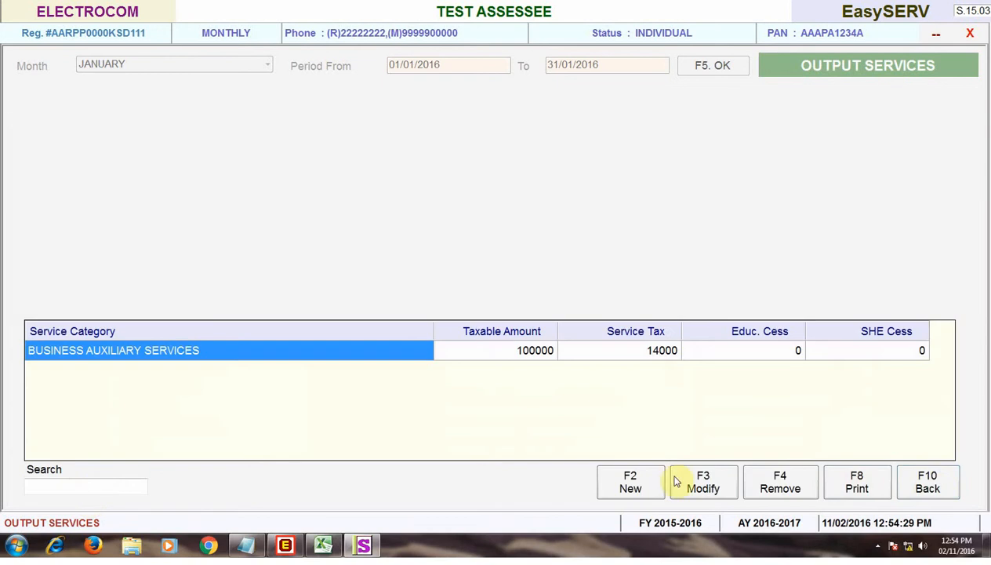
pyautogui.click(929, 487)
pyautogui.click(970, 33)
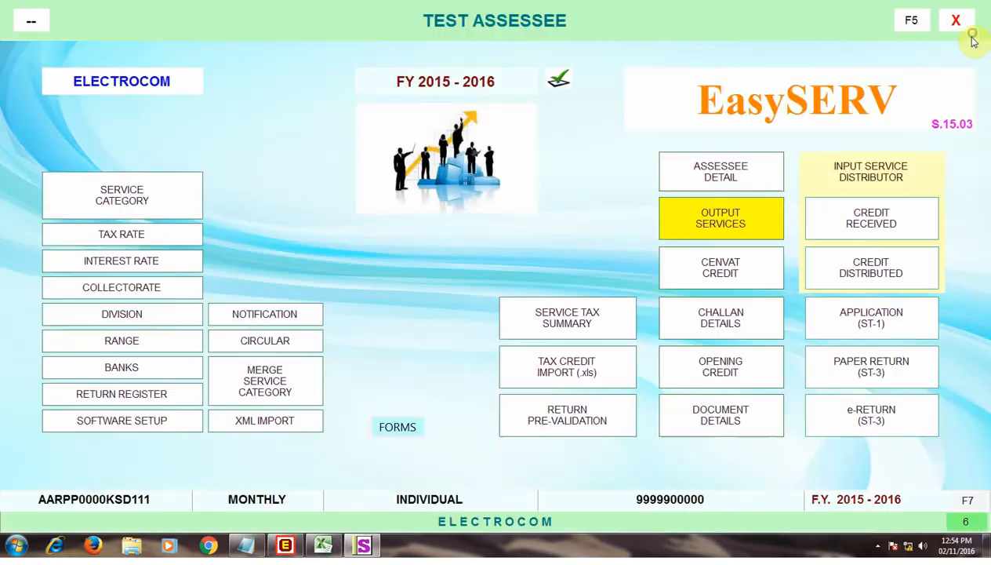
# View the Cenvat Credit entries for January and leave the screen without saving
pyautogui.click(723, 271)
pyautogui.click(241, 65)
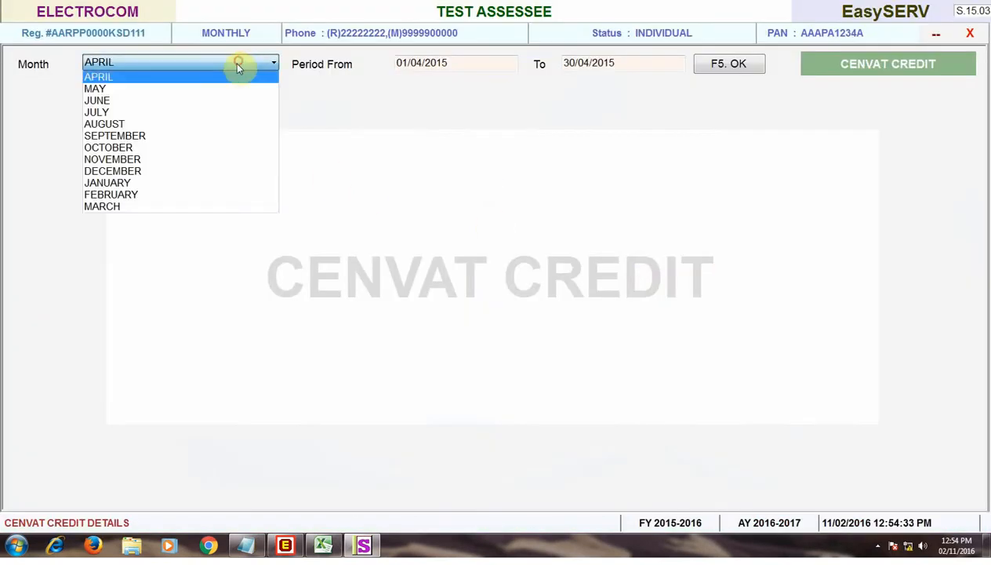
pyautogui.click(138, 185)
pyautogui.click(720, 69)
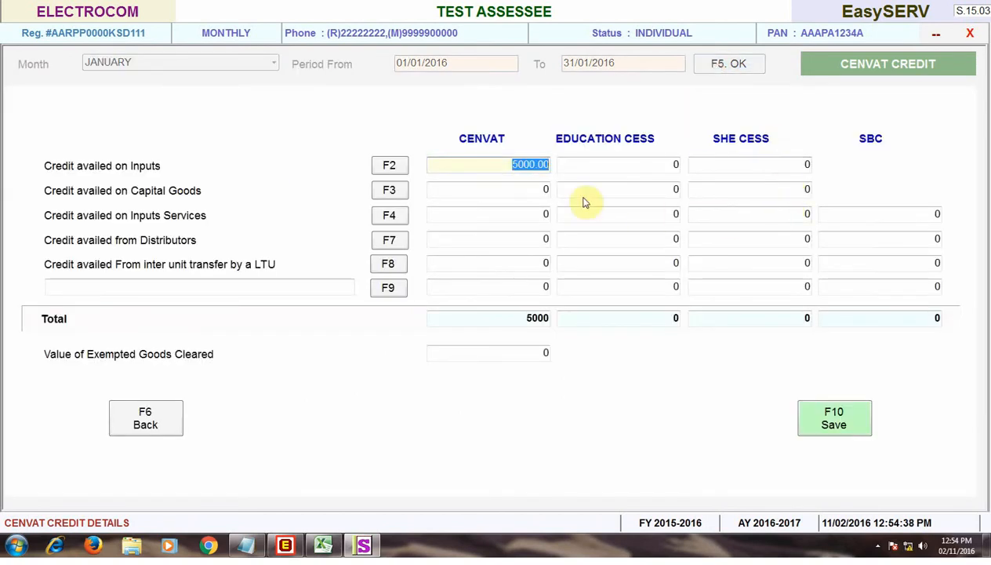
pyautogui.click(149, 425)
pyautogui.click(969, 36)
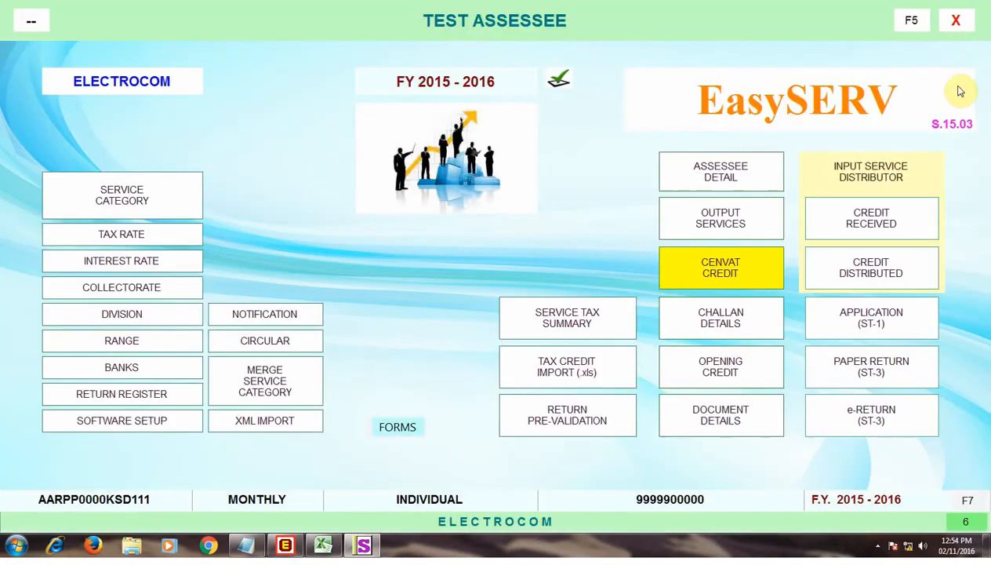
# Open the January challan dated 31/01/2016 in Challan Details for modification and view its tax payable details
pyautogui.click(701, 312)
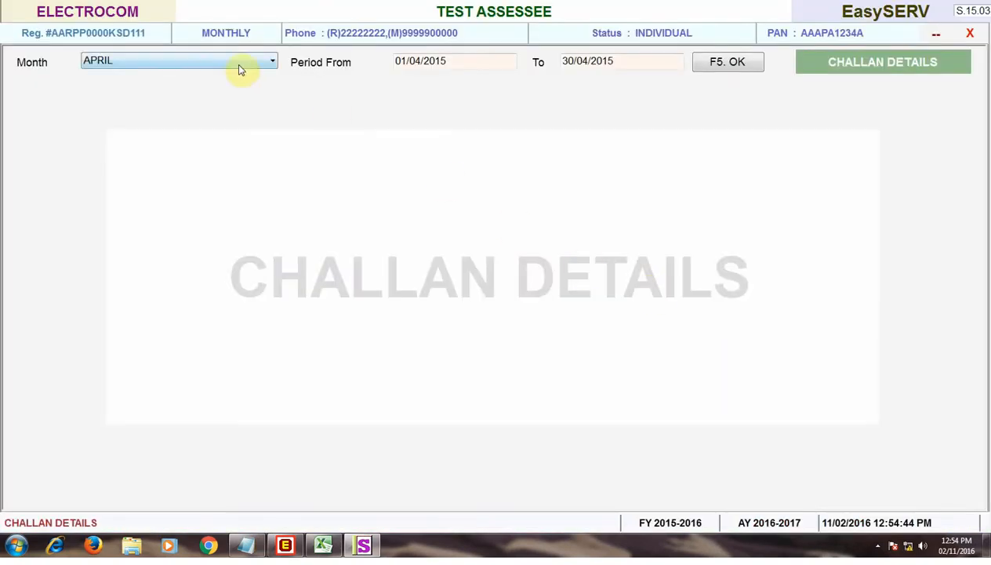
pyautogui.click(240, 69)
pyautogui.click(172, 179)
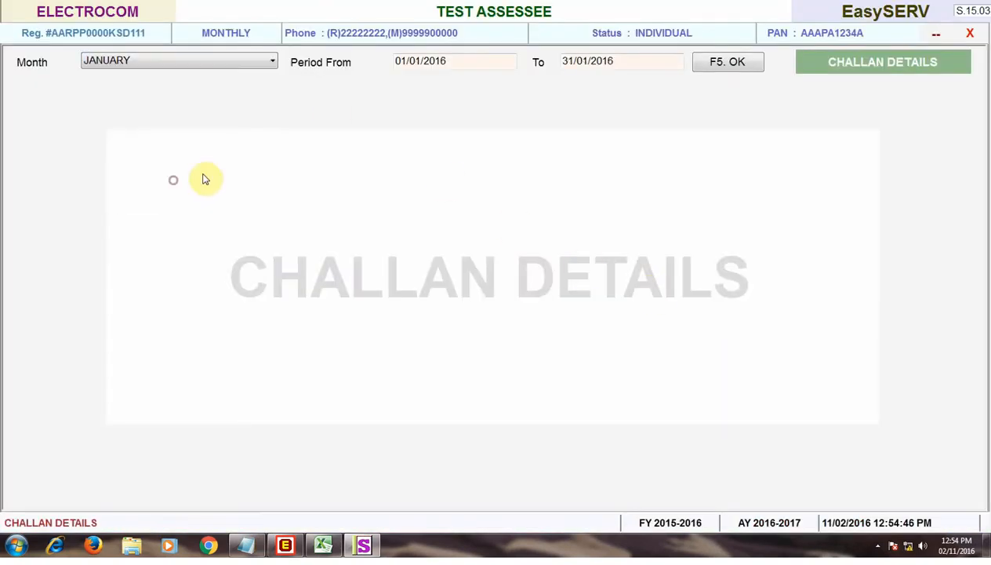
pyautogui.click(728, 62)
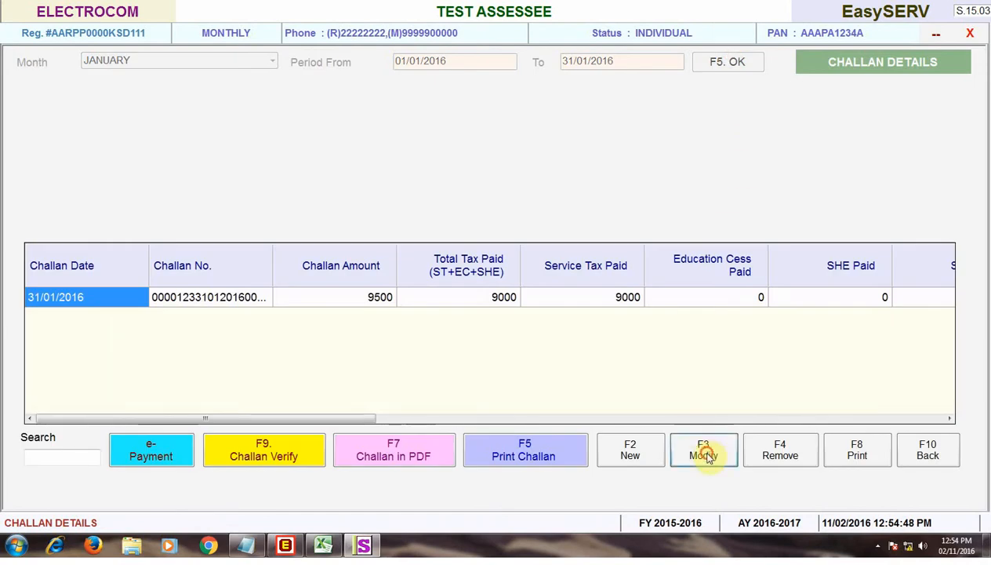
pyautogui.click(704, 451)
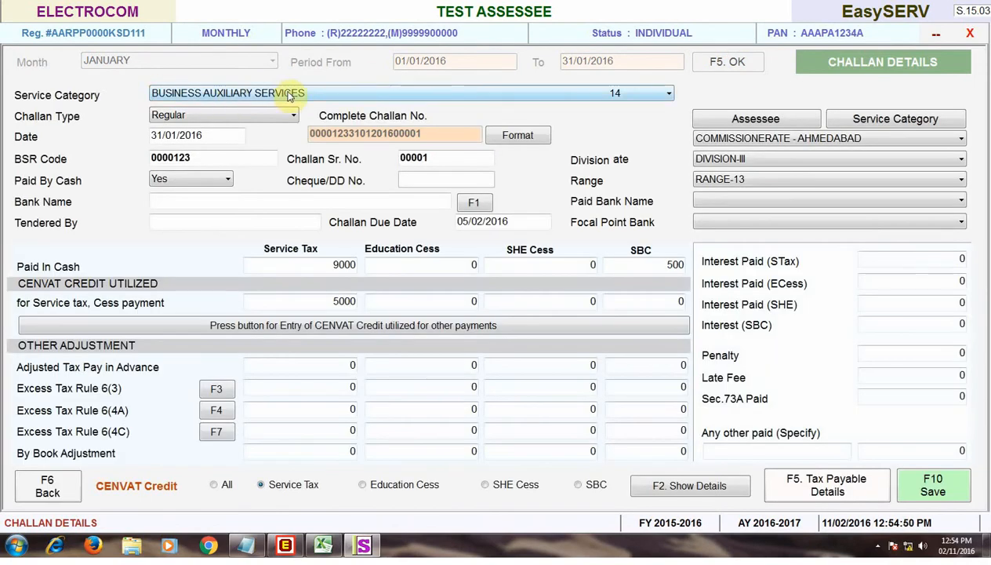
pyautogui.click(229, 135)
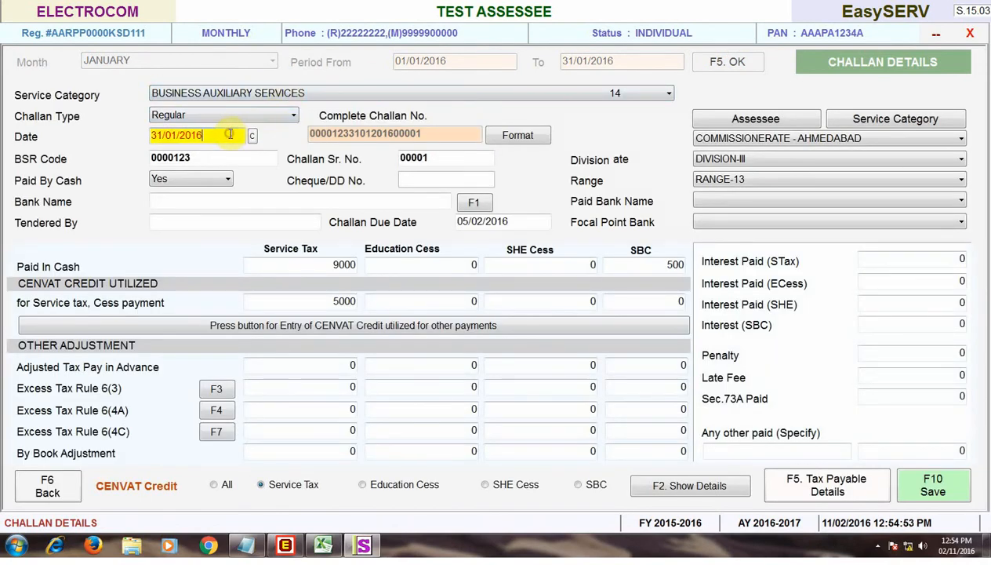
pyautogui.click(847, 482)
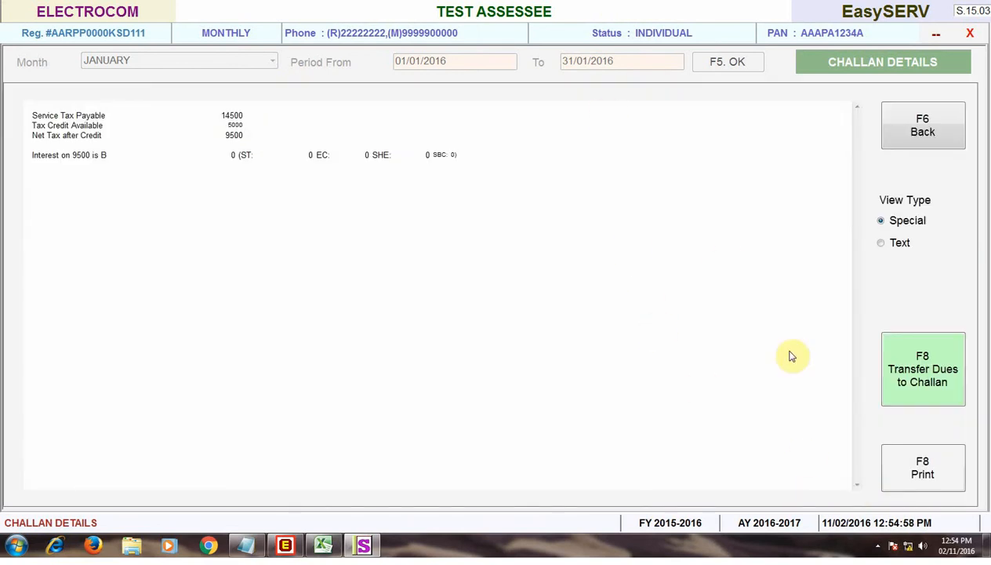
# Transfer the due values to the January challan and review the service tax paid in cash
pyautogui.click(921, 373)
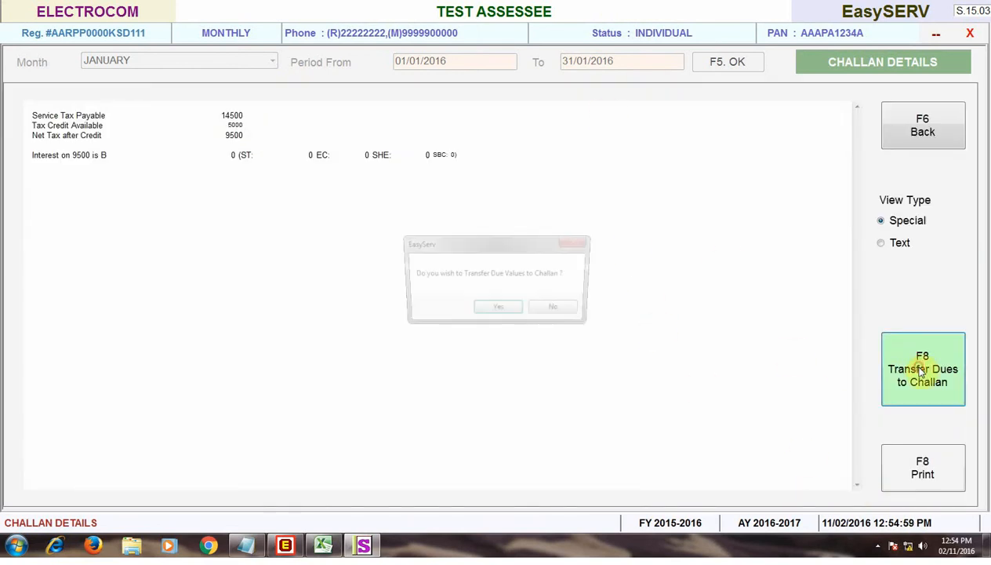
pyautogui.click(490, 312)
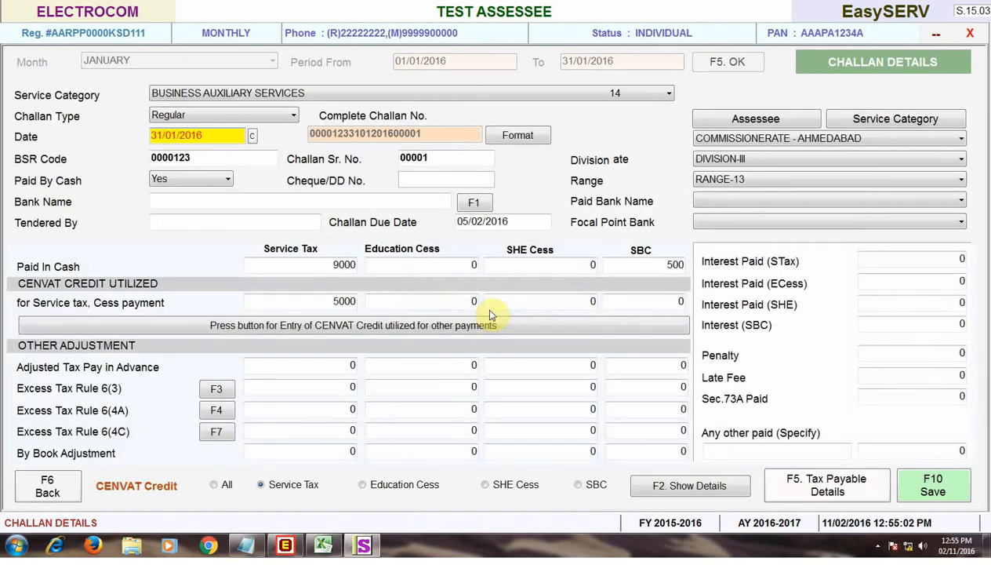
pyautogui.click(307, 264)
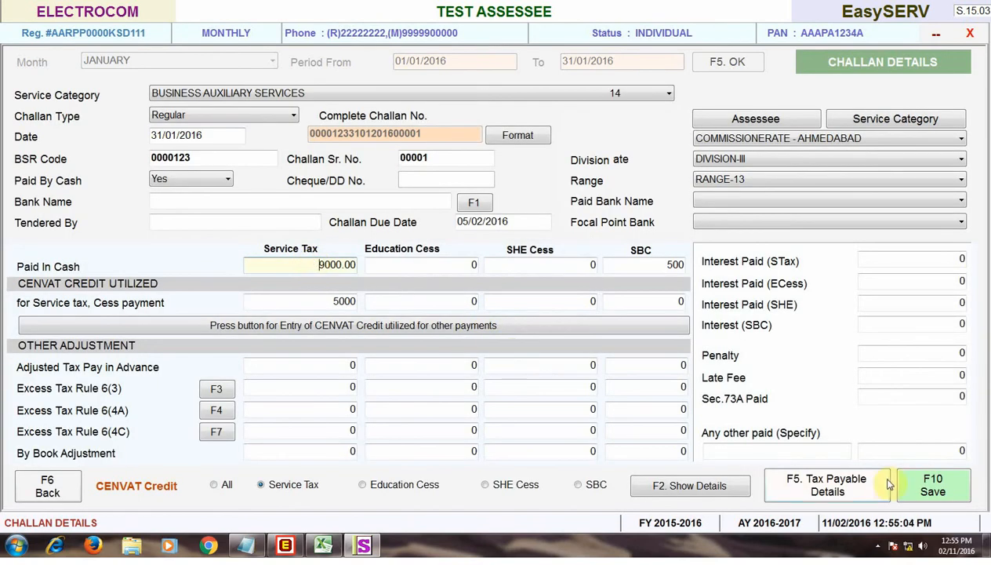
# View the service tax Cenvat credit details for the Whole Year period and return to the challan entry
pyautogui.click(716, 488)
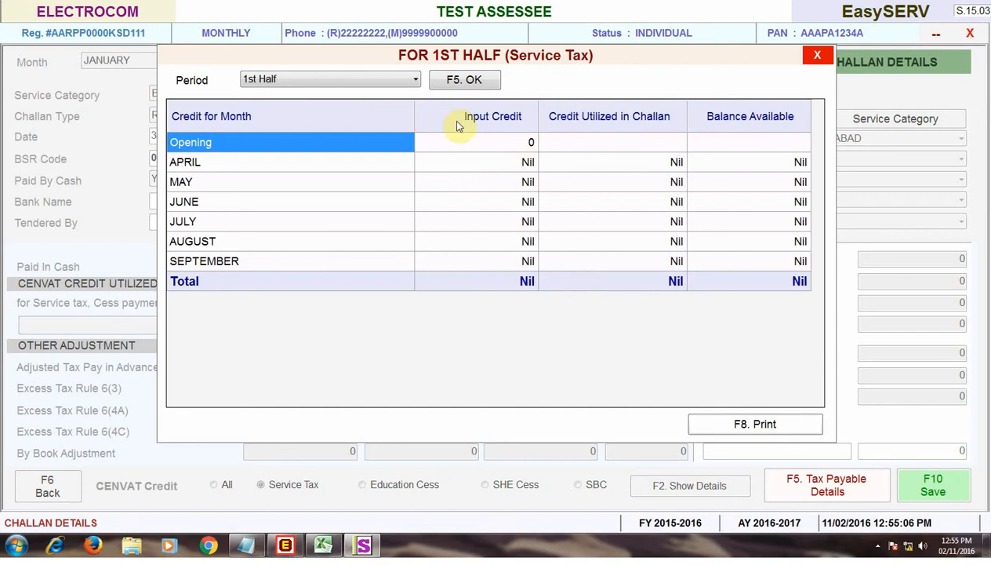
pyautogui.click(369, 79)
pyautogui.click(325, 117)
pyautogui.click(478, 88)
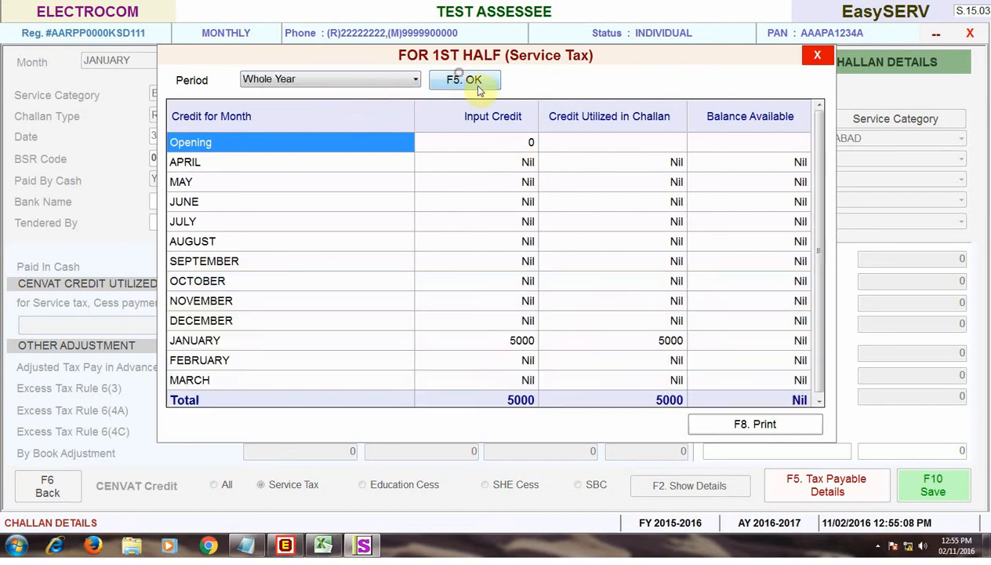
pyautogui.click(817, 55)
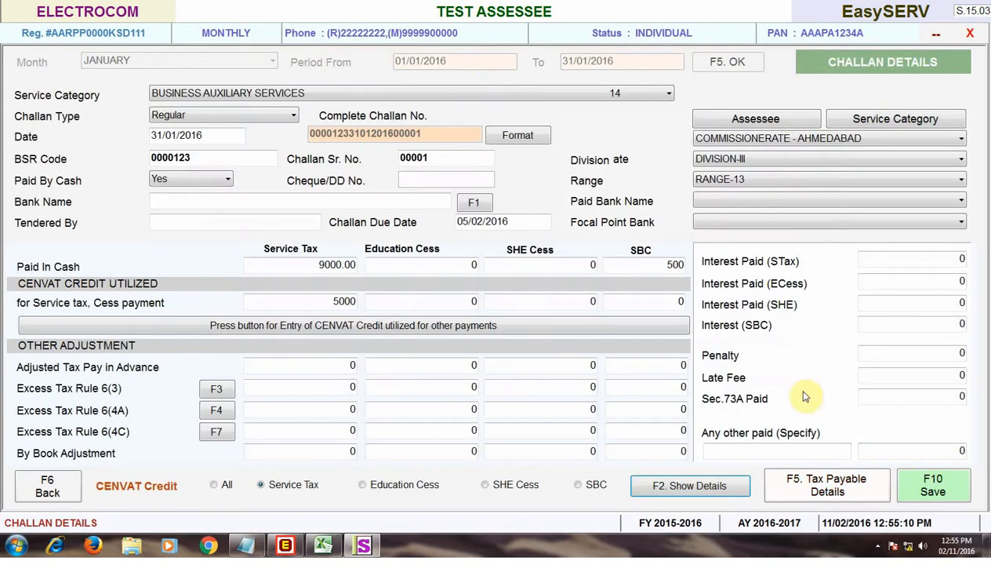
# Save the January challan and generate its G.A.R.-7 print in Special format for viewing, returning to the challan list
pyautogui.click(932, 485)
pyautogui.click(525, 455)
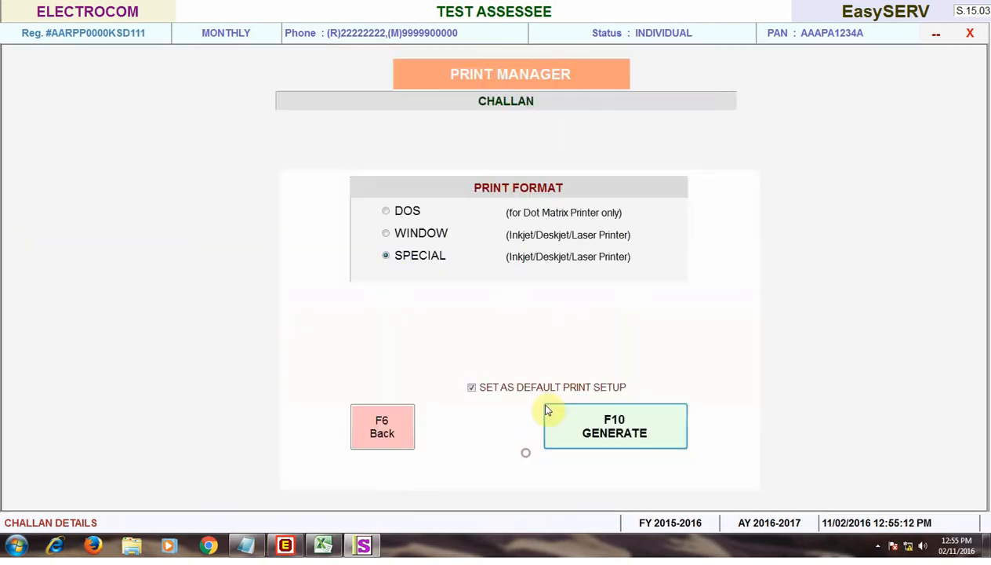
pyautogui.click(588, 408)
pyautogui.click(388, 247)
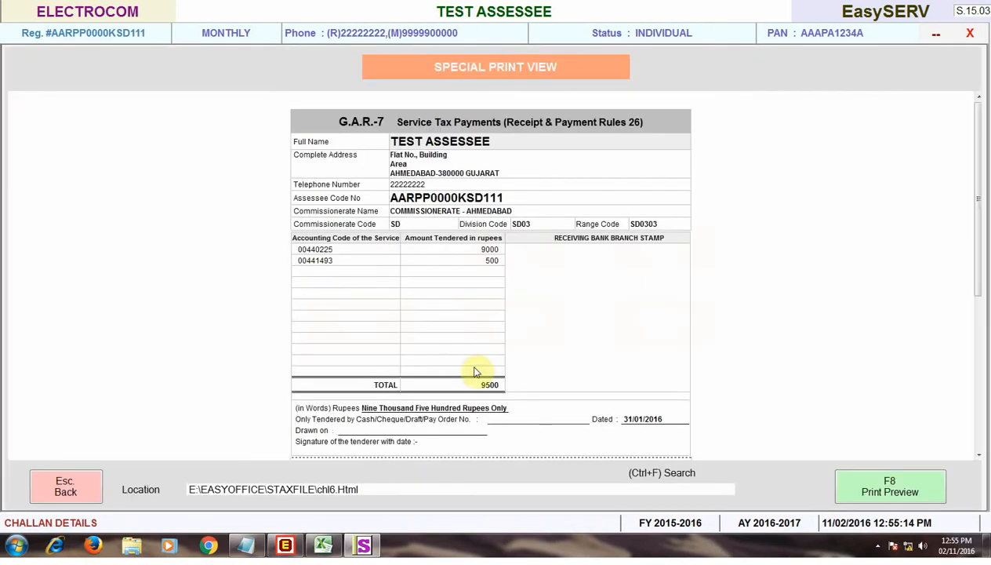
pyautogui.click(63, 483)
pyautogui.click(488, 433)
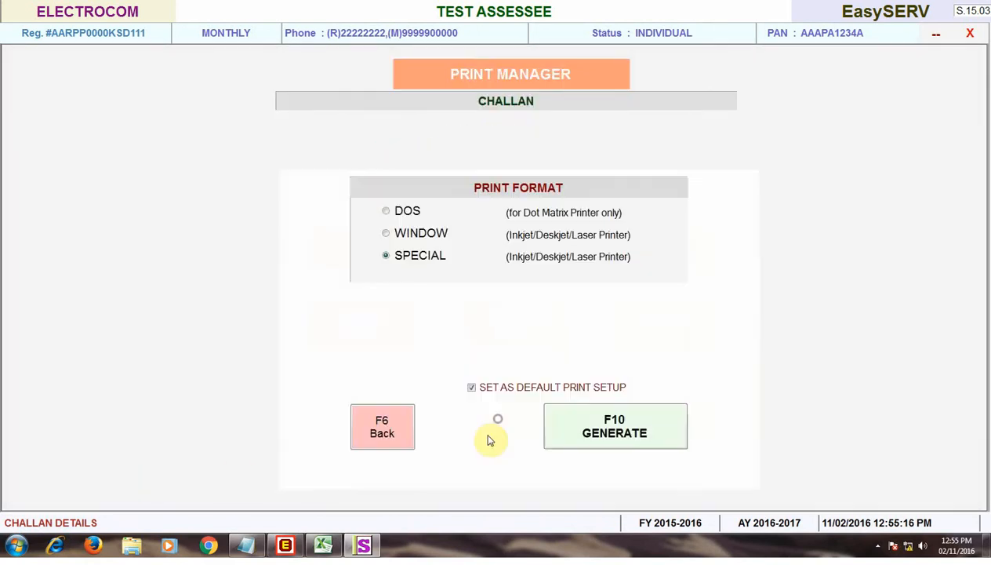
pyautogui.click(404, 436)
# View the January challan as a PDF, close it and leave Challan Details
pyautogui.click(400, 455)
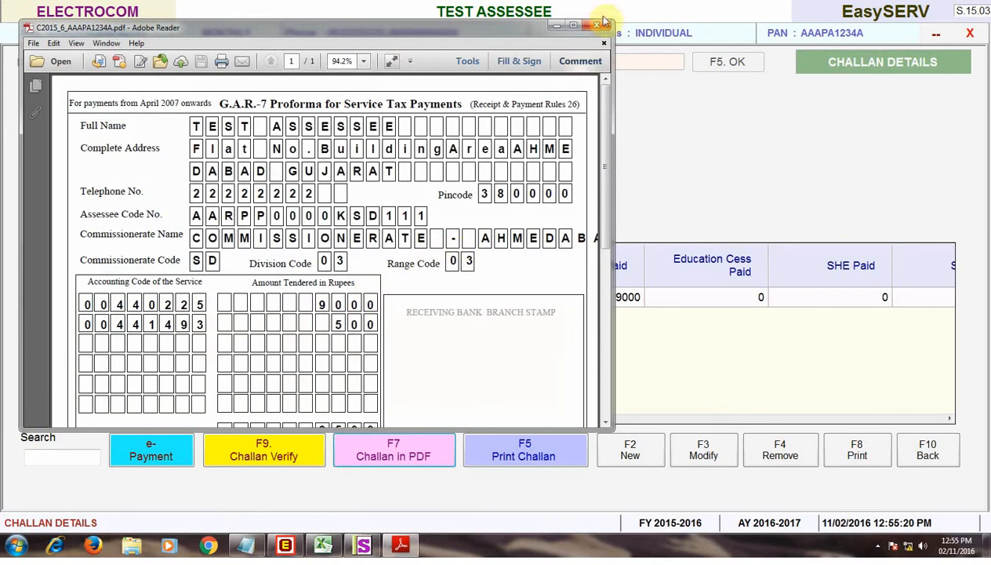
pyautogui.click(597, 25)
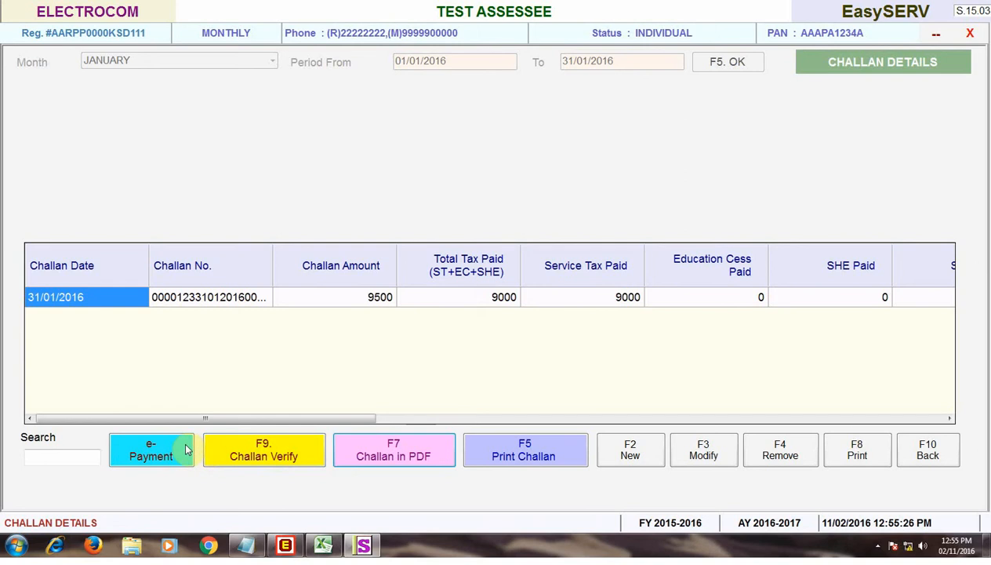
pyautogui.click(916, 450)
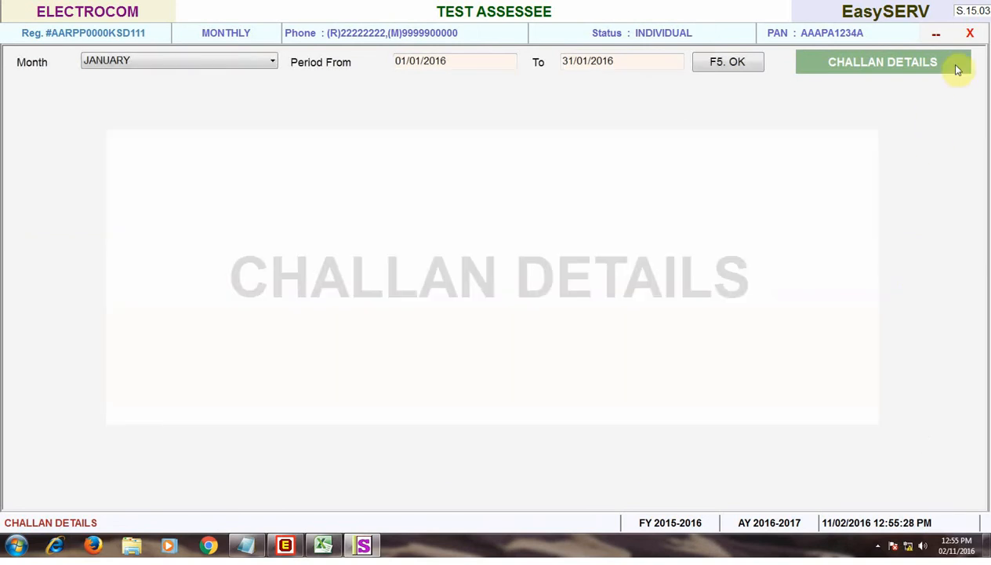
pyautogui.click(970, 33)
# View the Opening Credit and Document Details screens, leaving each without making an entry
pyautogui.click(726, 365)
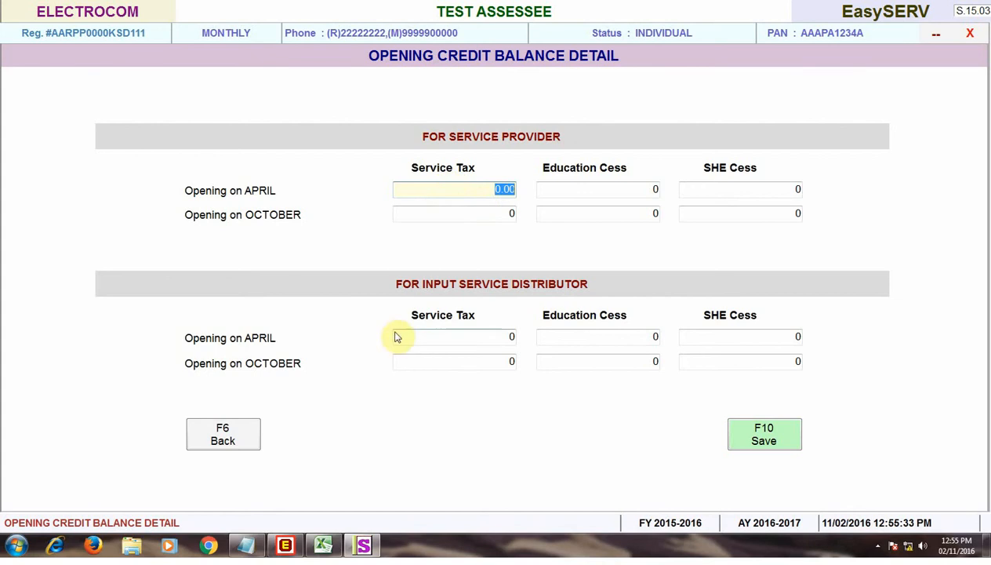
pyautogui.click(222, 438)
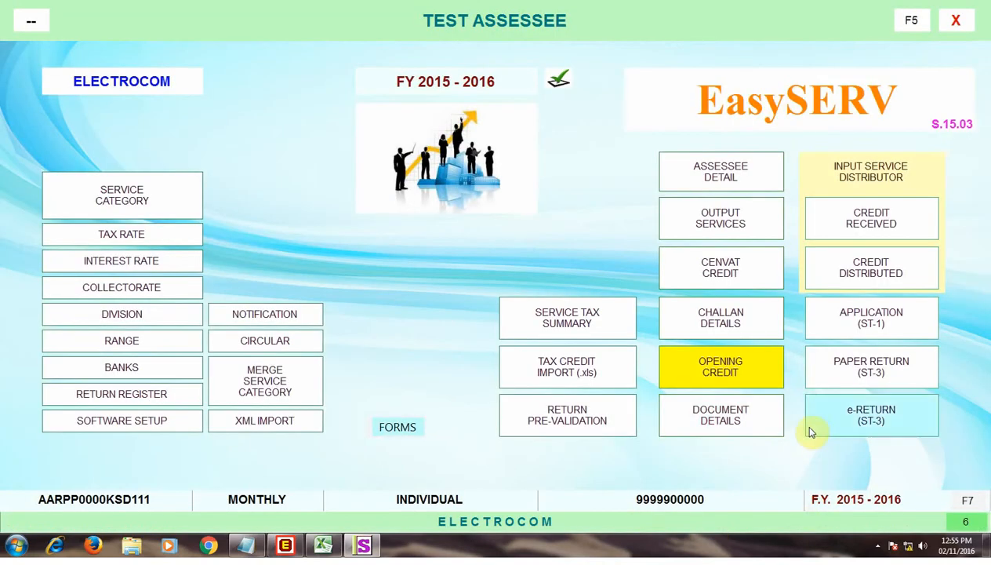
pyautogui.click(749, 421)
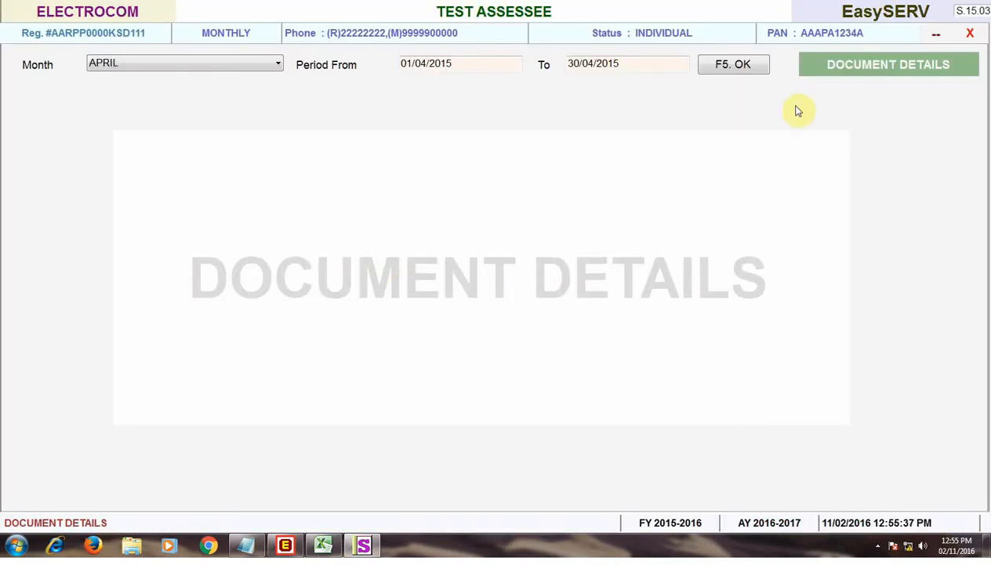
pyautogui.click(977, 33)
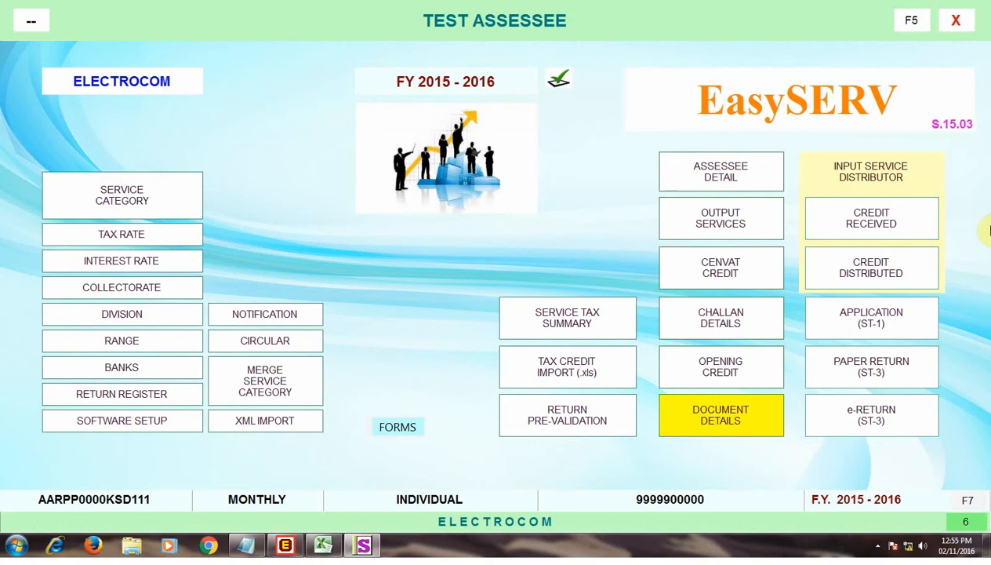
# View the input service distributor's Credit Received and Credit Distributed entry forms, leaving both without saving
pyautogui.click(889, 220)
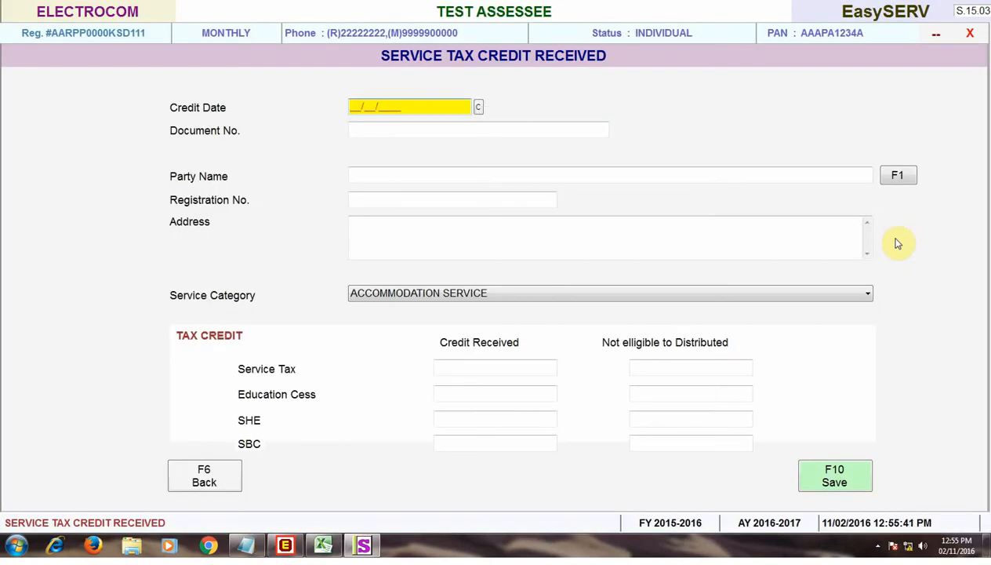
pyautogui.click(220, 479)
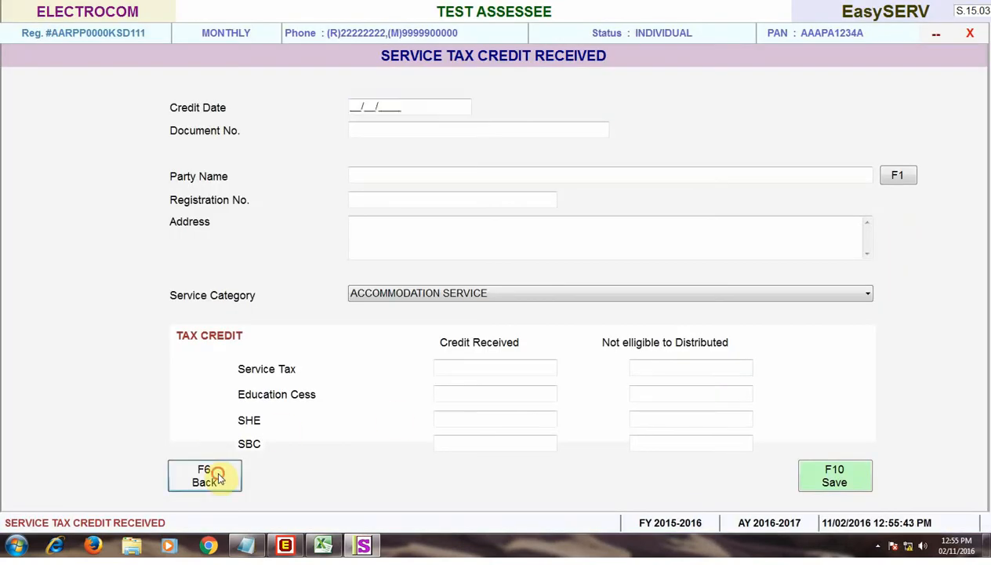
pyautogui.click(48, 468)
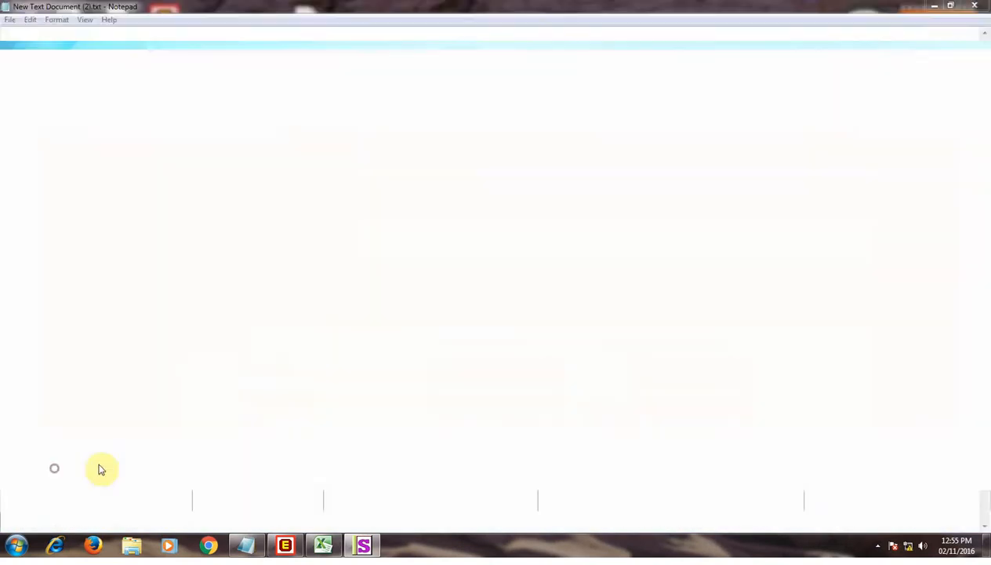
pyautogui.click(846, 268)
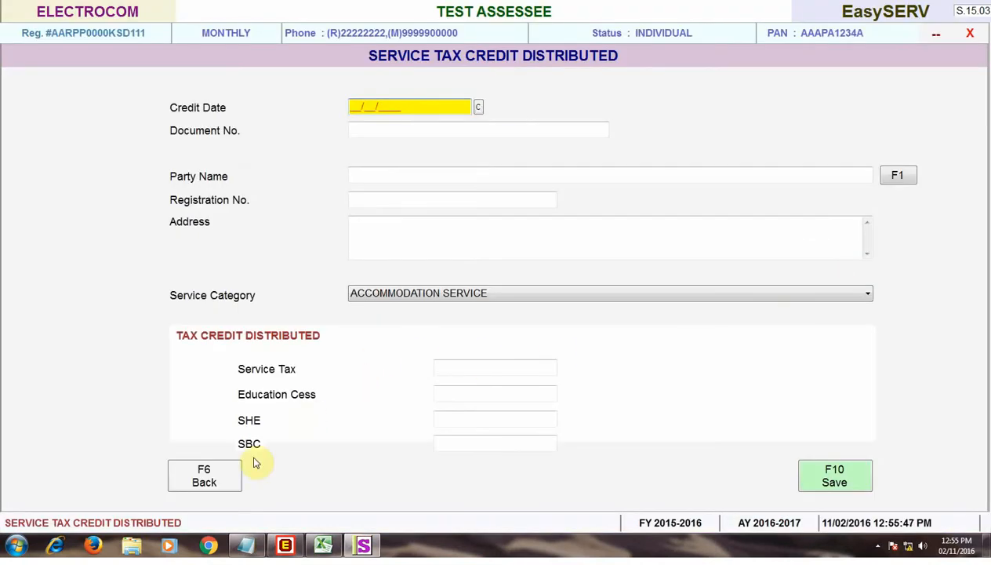
pyautogui.click(226, 482)
pyautogui.click(83, 459)
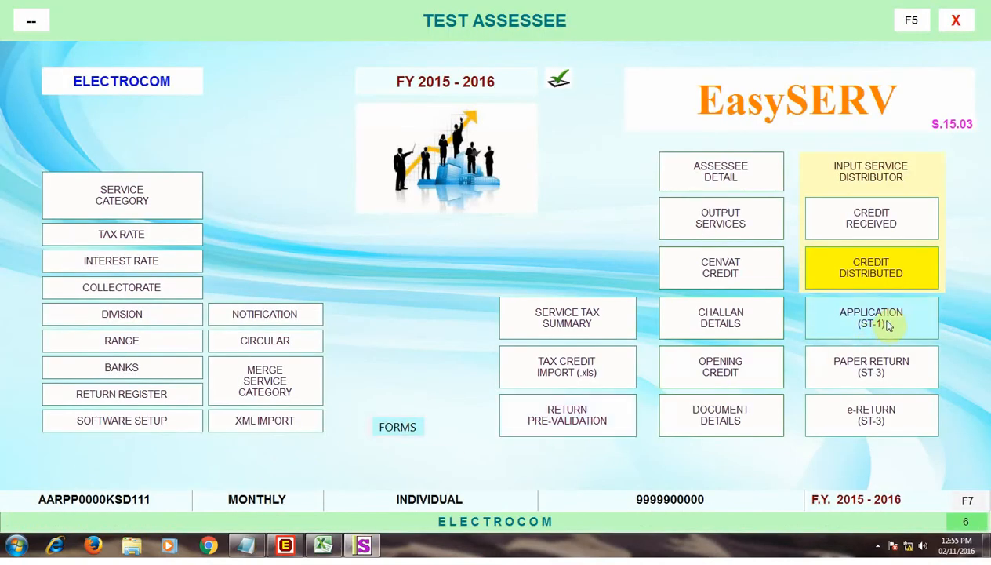
# Generate the ST-1 application, view its print output and return to the main screen
pyautogui.click(889, 326)
pyautogui.click(614, 436)
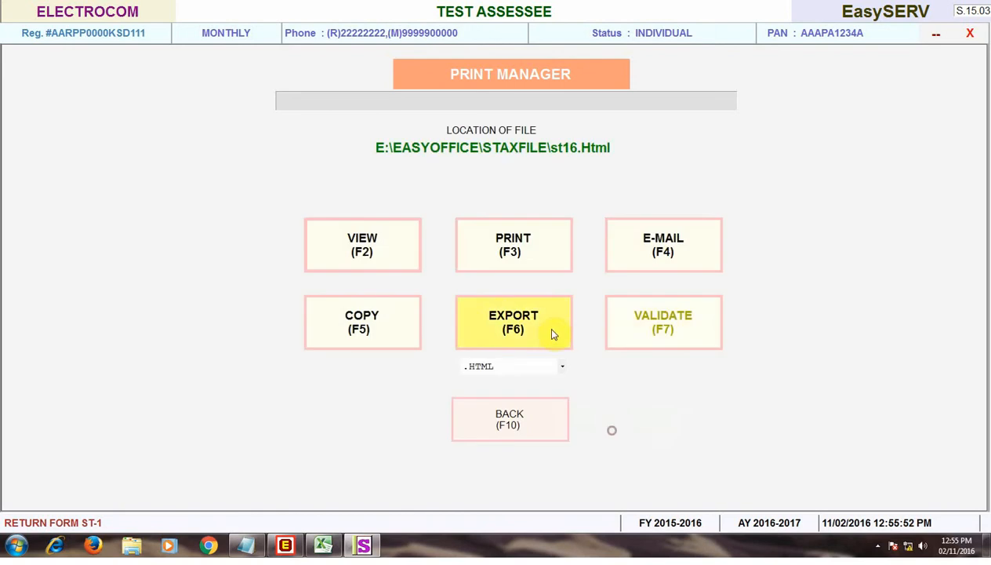
pyautogui.click(375, 250)
pyautogui.click(84, 482)
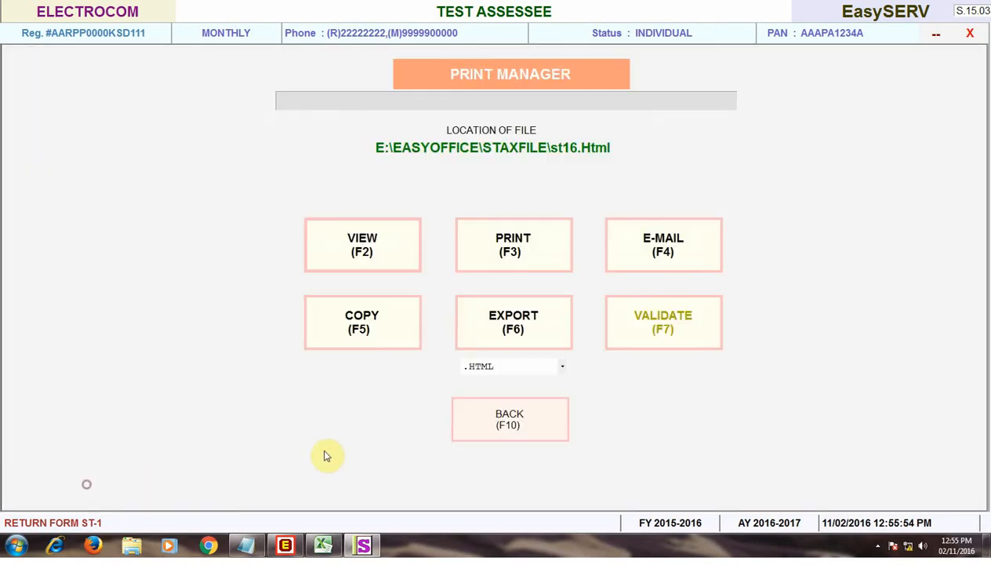
pyautogui.click(465, 424)
pyautogui.click(380, 435)
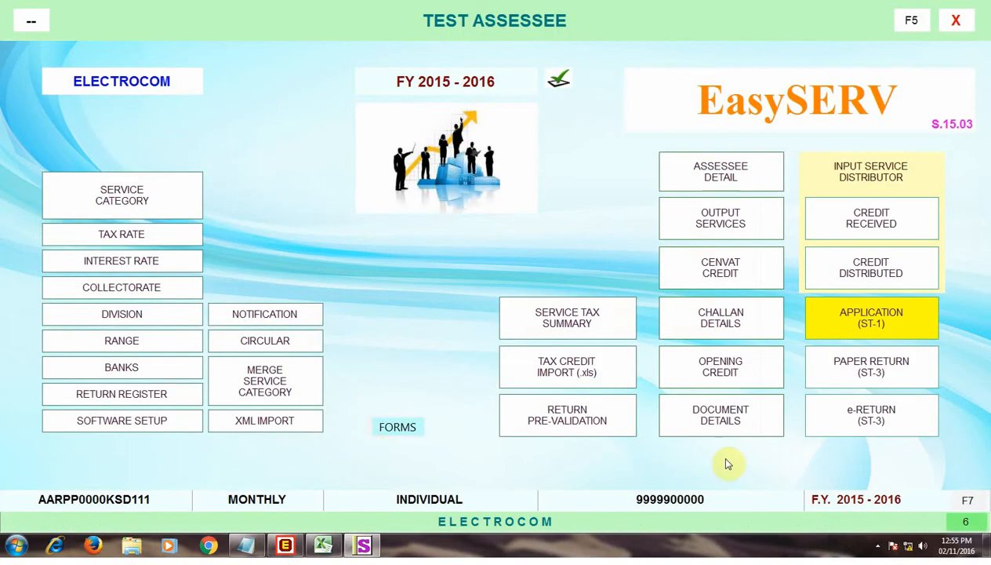
# Open the 2nd Half paper return (ST-3) and generate it in Special format for viewing
pyautogui.click(862, 369)
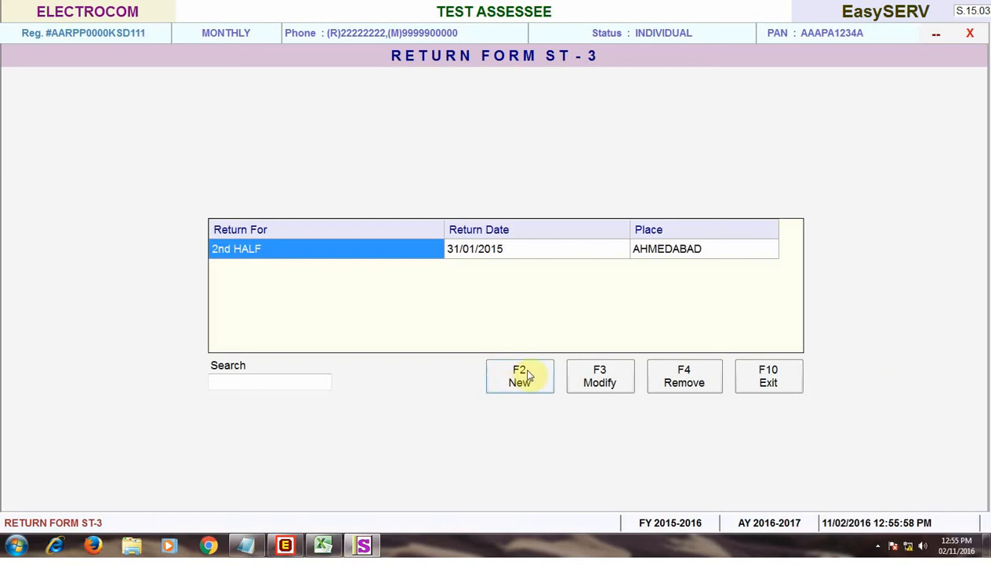
pyautogui.click(527, 376)
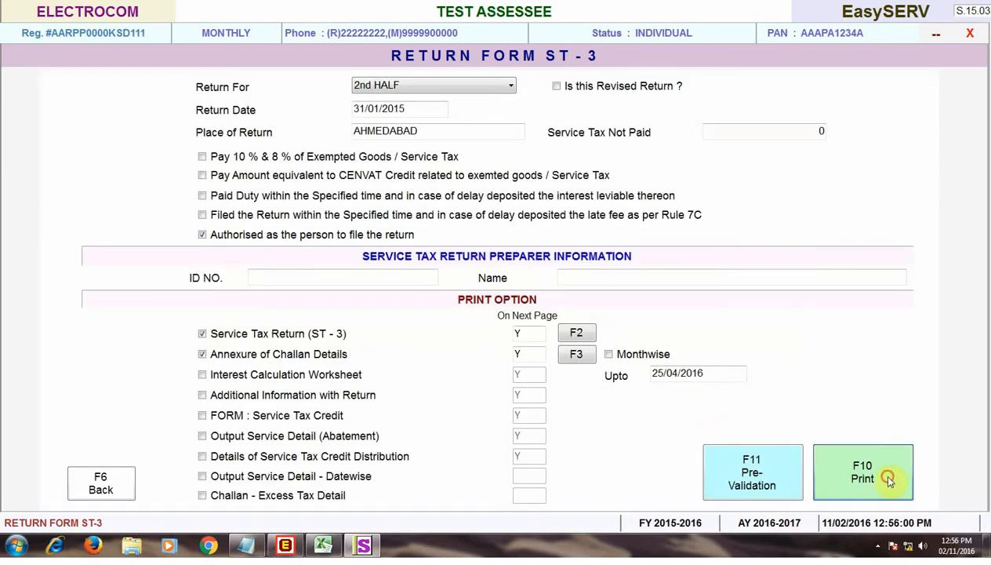
pyautogui.click(889, 480)
pyautogui.click(648, 429)
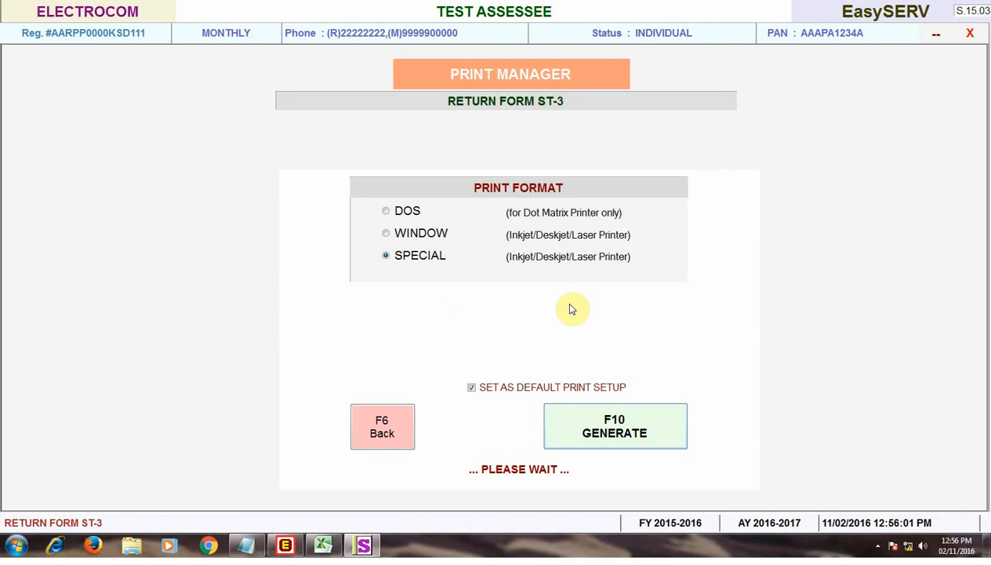
pyautogui.click(383, 255)
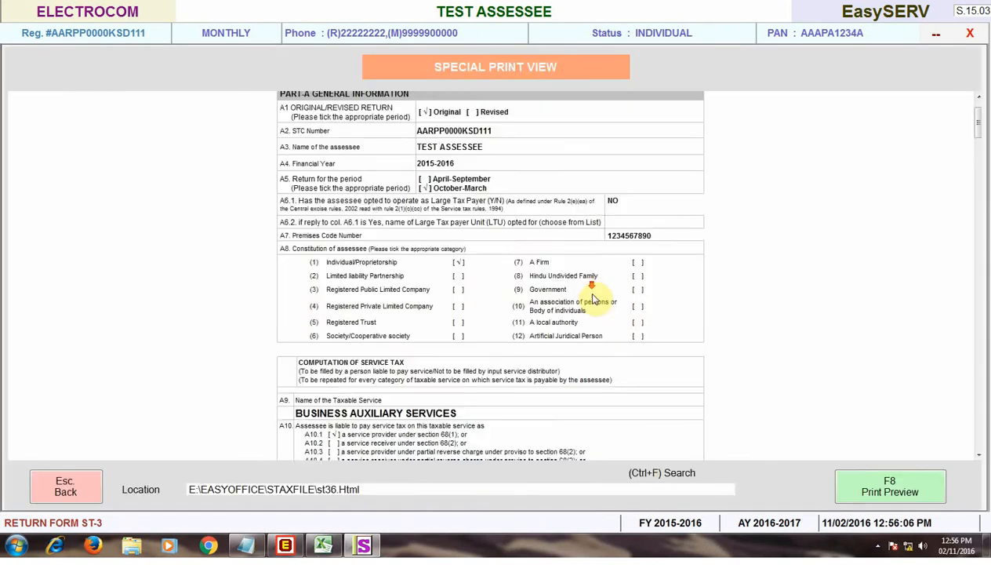
# Look through the general information part of Form ST-3 and leave the paper return
pyautogui.scroll(-6, 596, 306)
pyautogui.scroll(7, 601, 314)
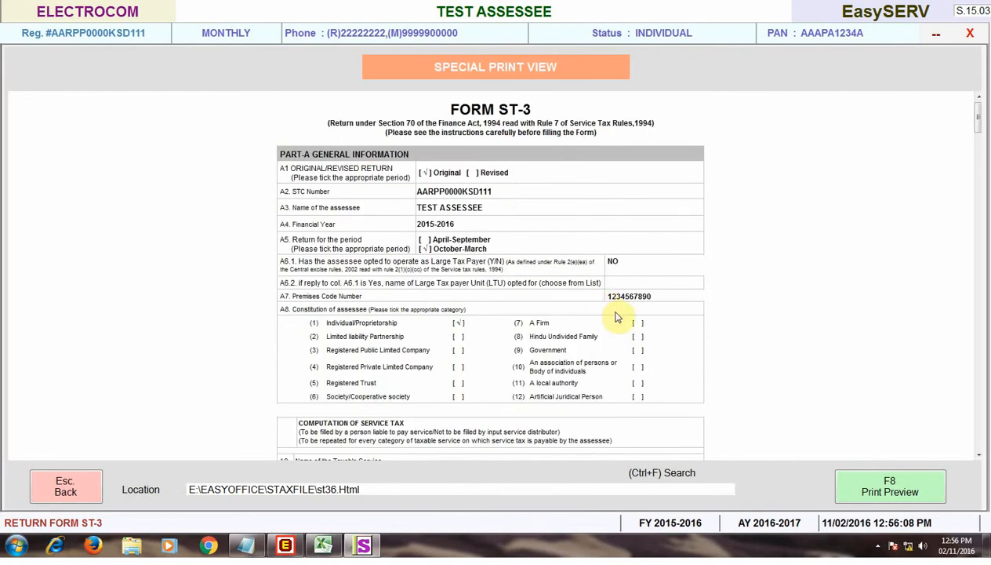
pyautogui.click(74, 483)
pyautogui.press('F3')
pyautogui.click(397, 429)
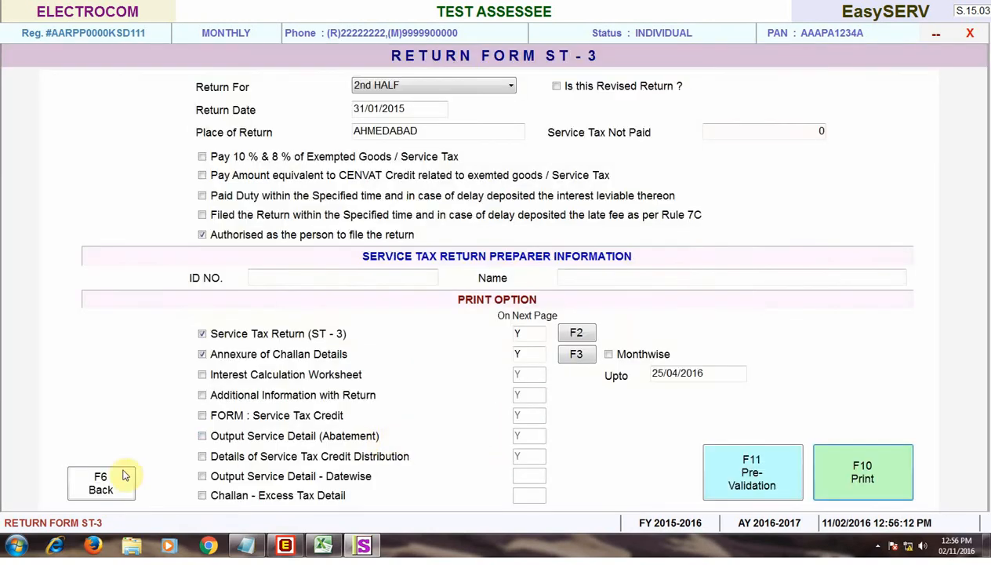
pyautogui.click(95, 486)
pyautogui.click(772, 386)
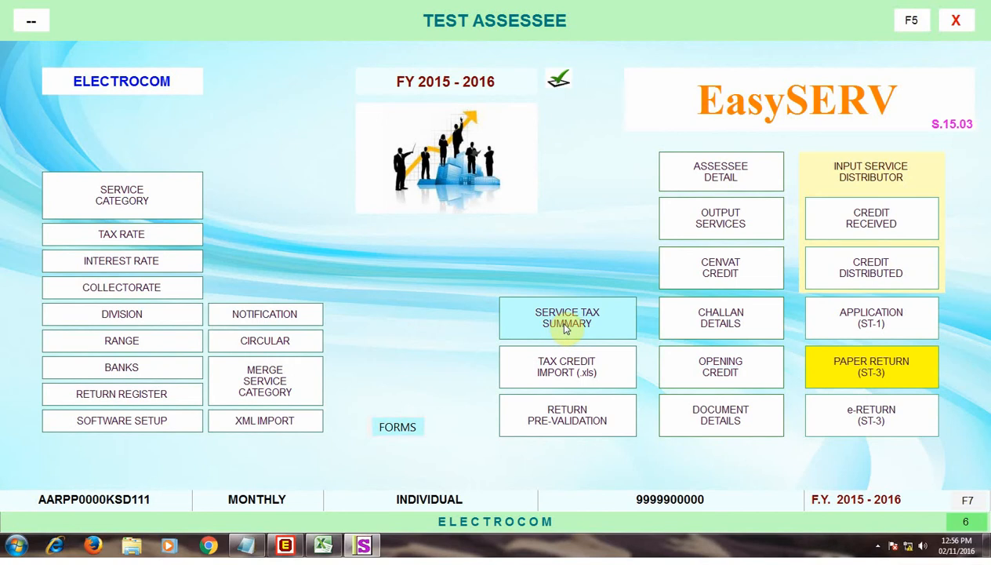
# View the Excel import screen for Cenvat credit, including its file path field, and leave without importing
pyautogui.click(588, 367)
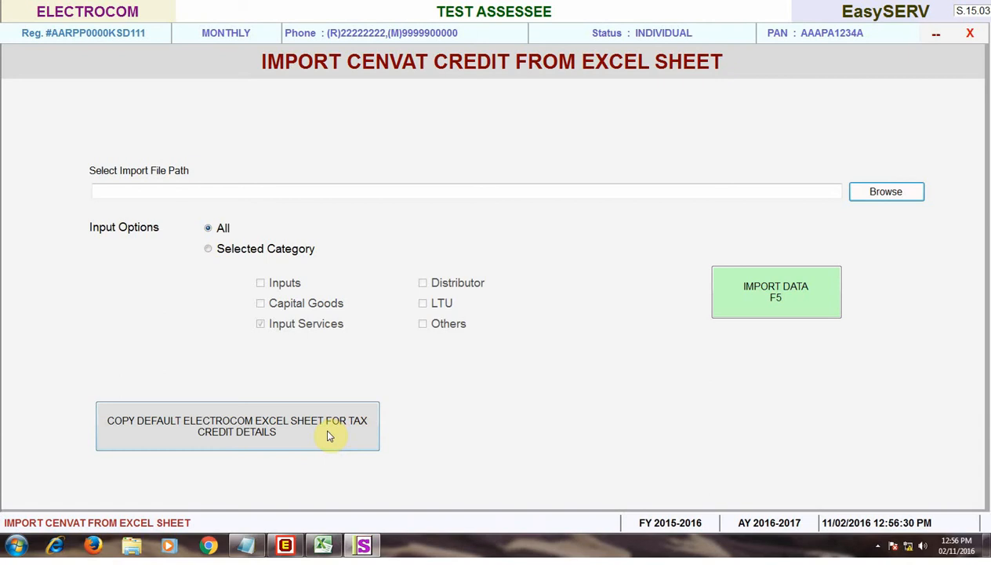
pyautogui.click(475, 191)
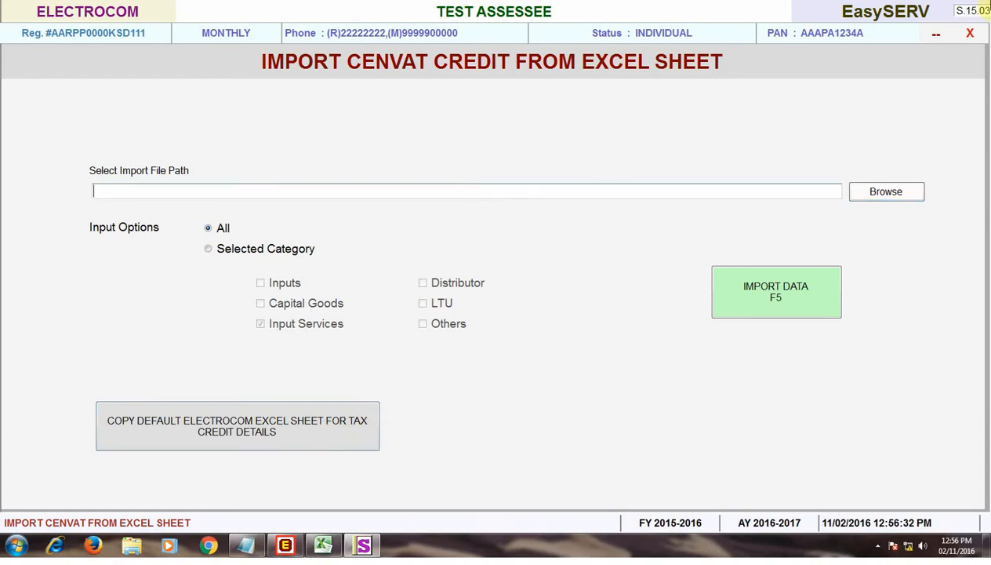
pyautogui.click(970, 33)
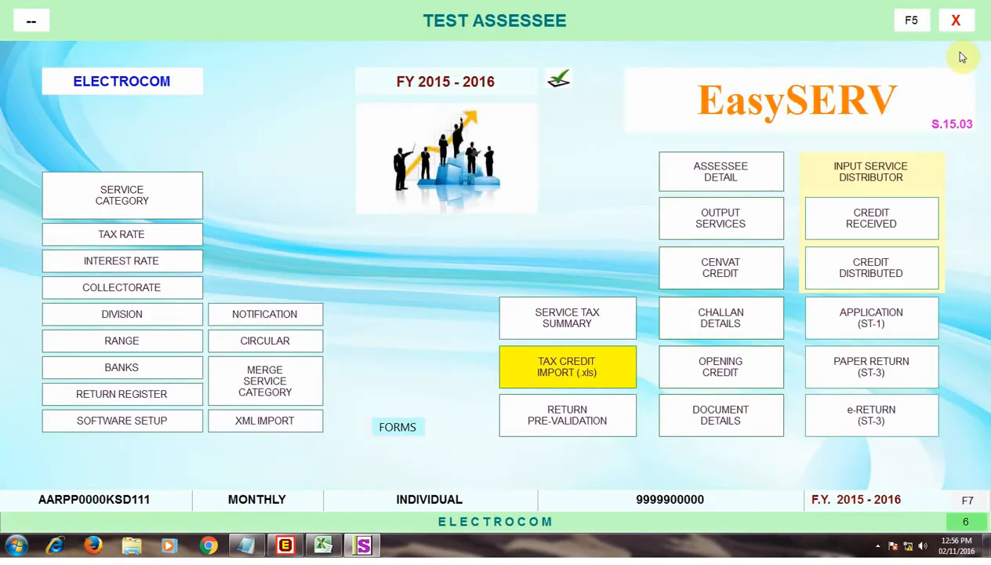
# Run the return pre-validation for the ST-3 e-Return and go back to the main screen
pyautogui.click(589, 427)
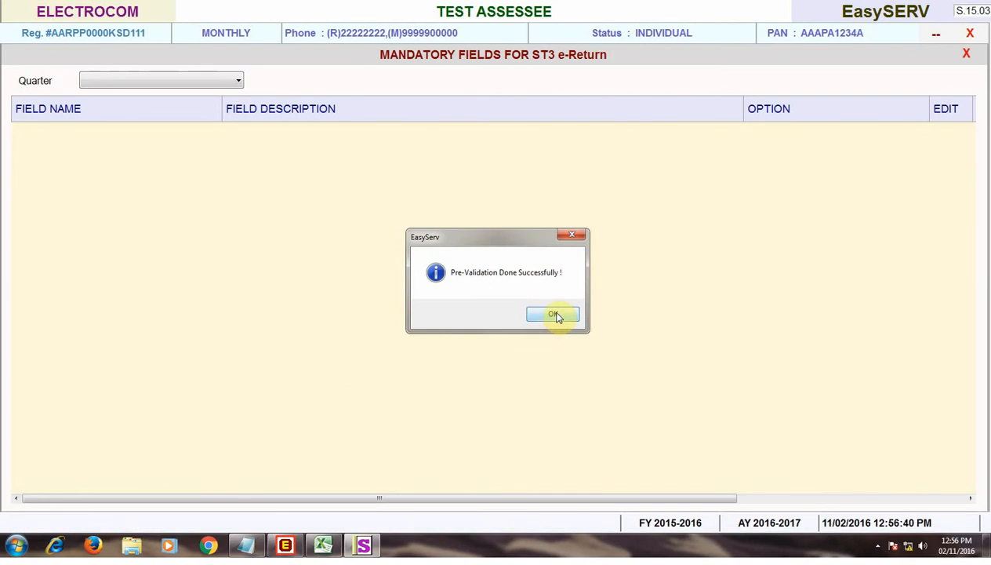
pyautogui.click(554, 314)
pyautogui.click(966, 52)
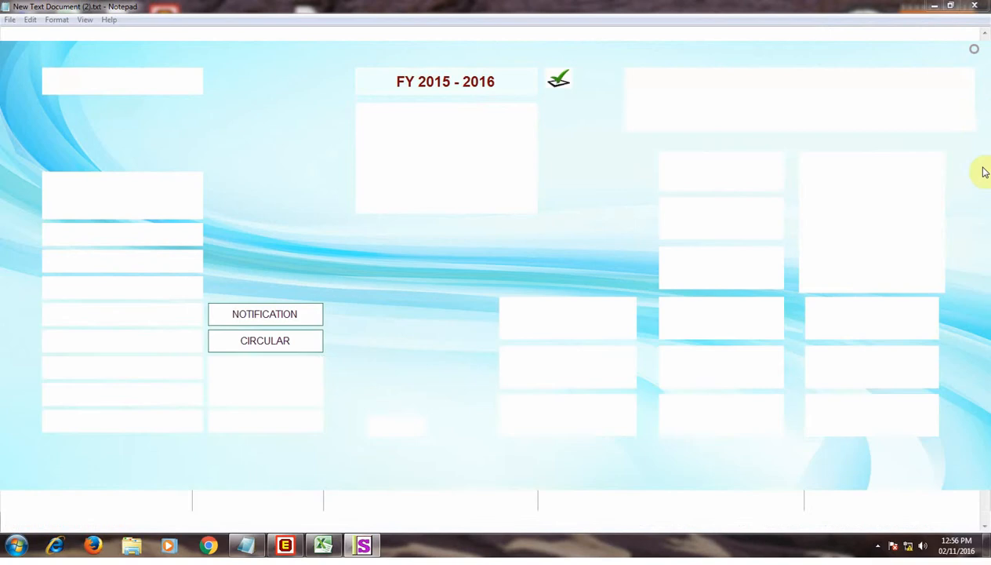
# Open the 2nd Half e-Return (ST-3) for modification and review its return date and place of return fields
pyautogui.click(914, 422)
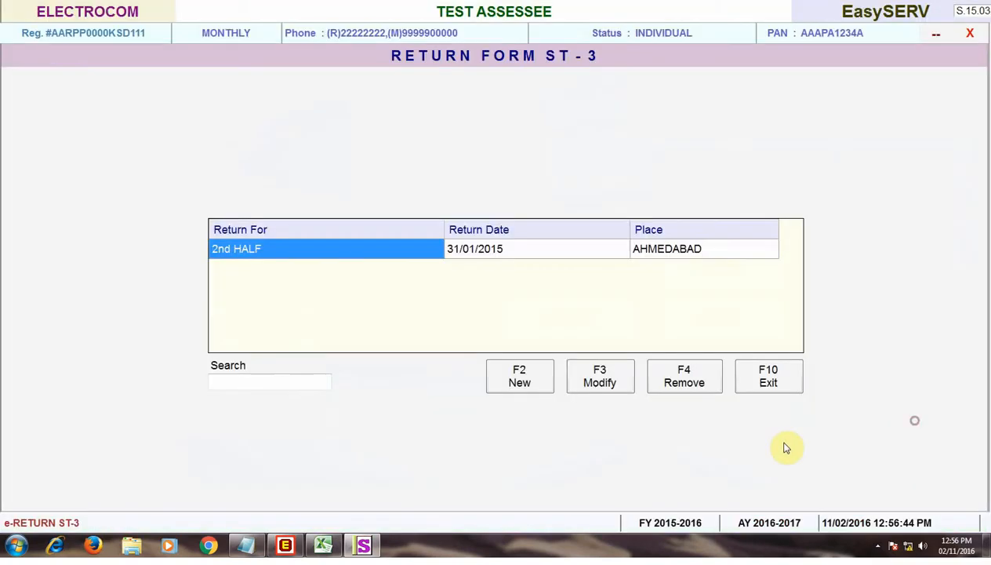
pyautogui.click(609, 388)
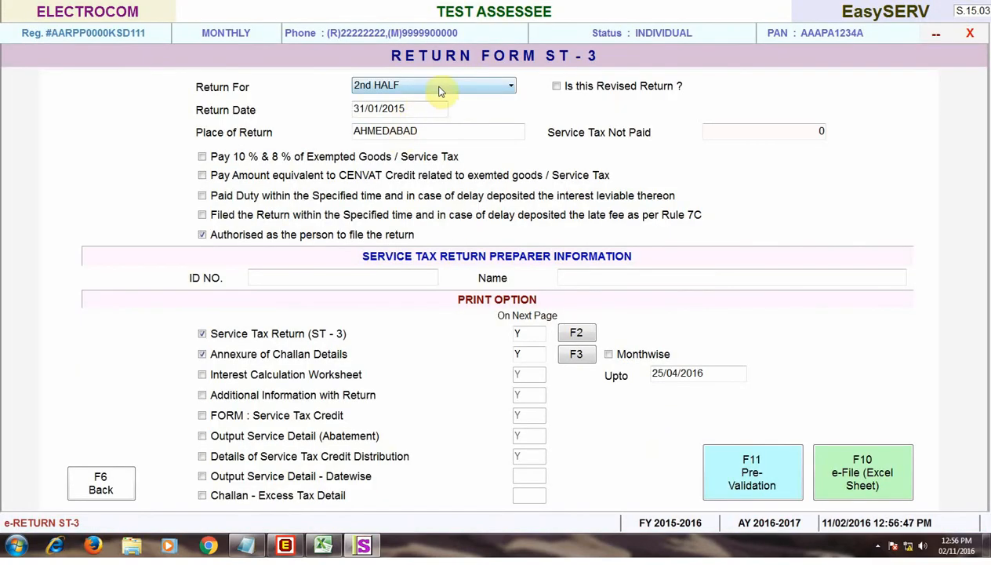
pyautogui.click(410, 108)
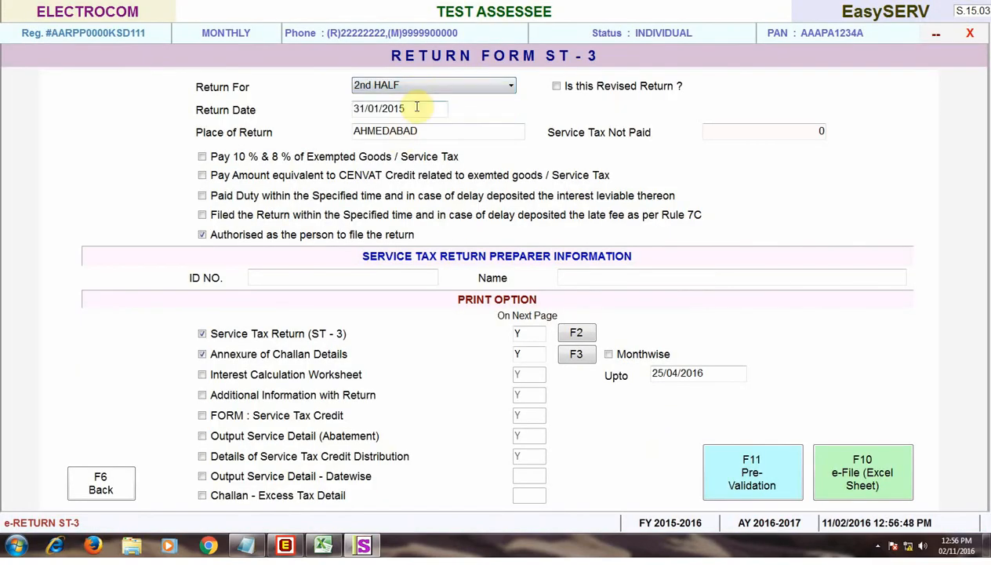
pyautogui.click(469, 132)
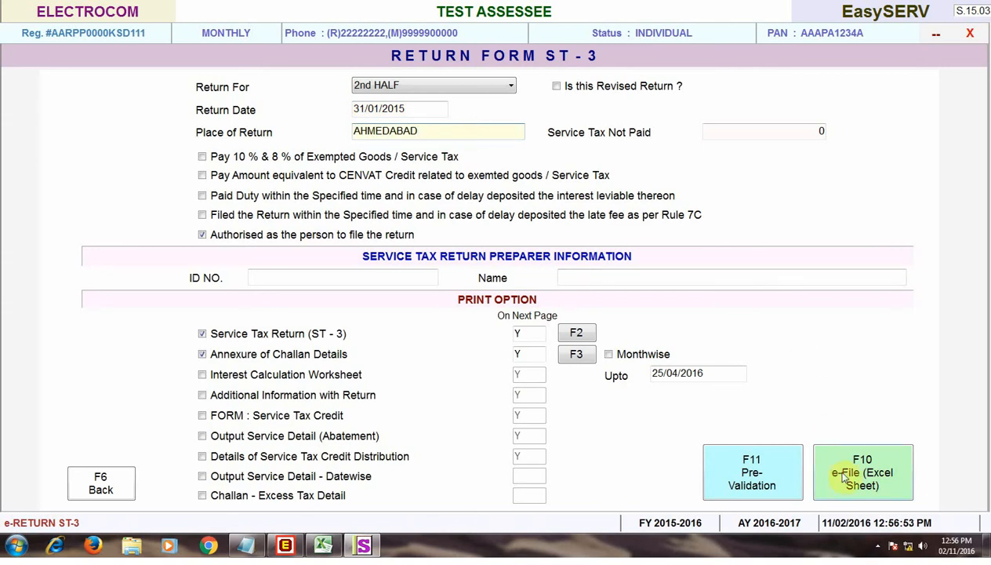
# Switch to the October-March ST-3 workbook in Excel, validate the Return sheet and continue to the following sheet
pyautogui.click(329, 544)
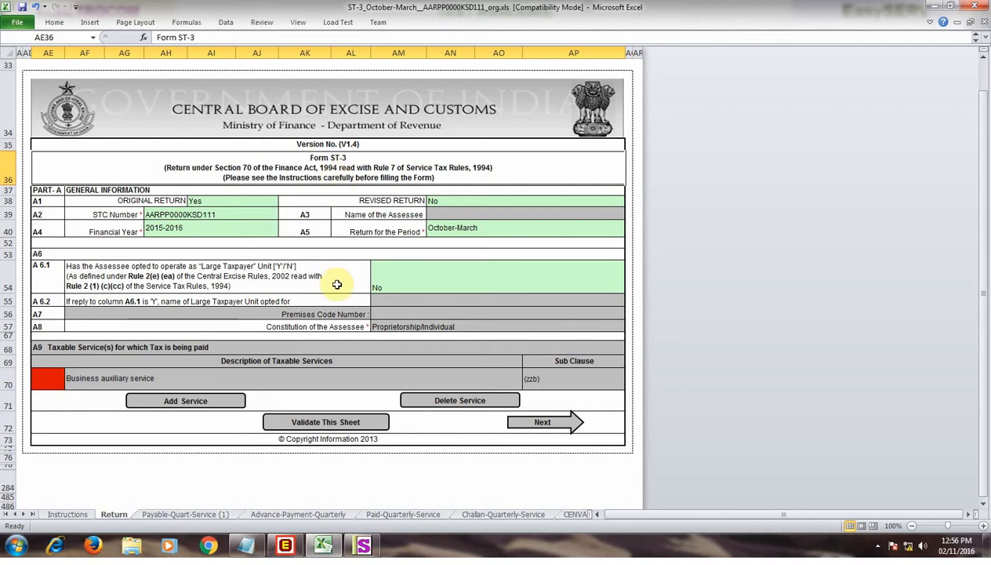
pyautogui.click(326, 422)
pyautogui.click(525, 312)
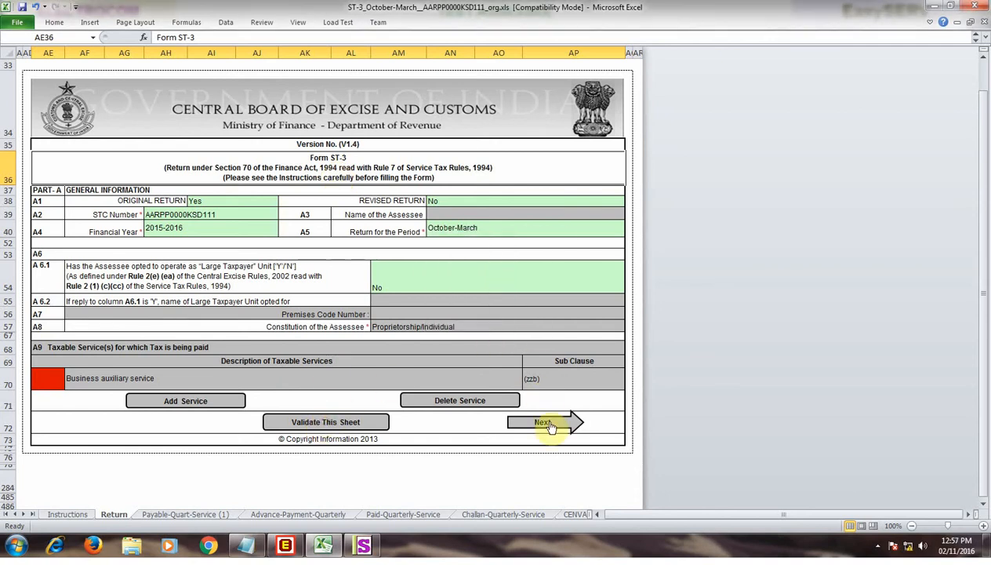
pyautogui.click(548, 422)
# Validate the whole return and generate its XML file from the Distributor-Quarterly sheet
pyautogui.click(35, 514)
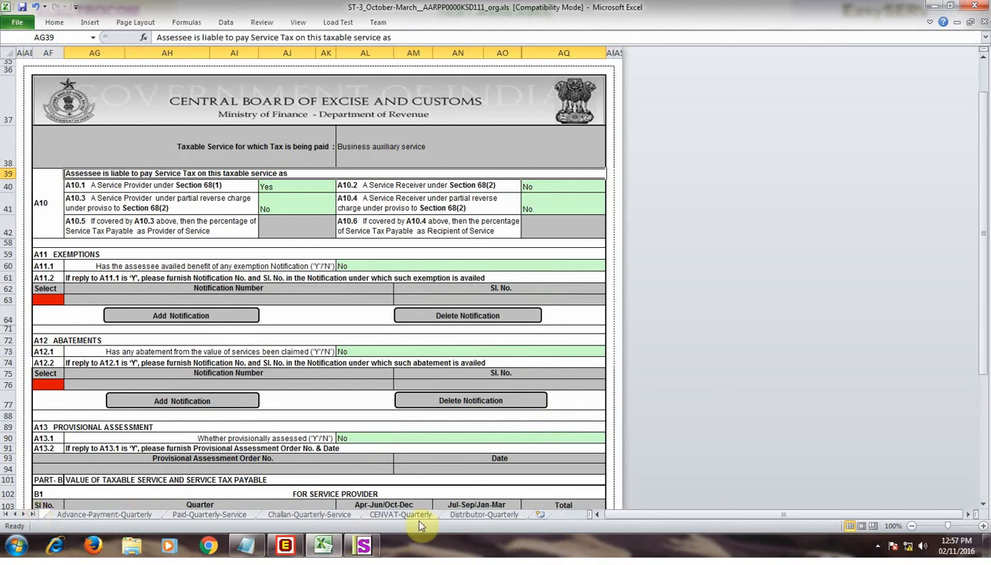
pyautogui.click(484, 514)
pyautogui.click(469, 449)
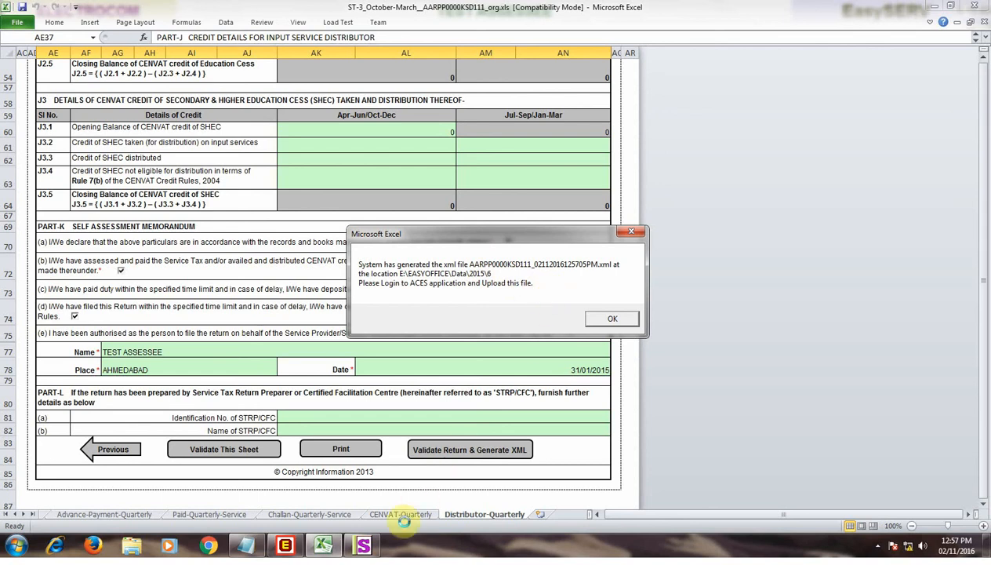
# Switch back to EasySERV and leave the ST-3 e-Return for the main screen
pyautogui.click(364, 548)
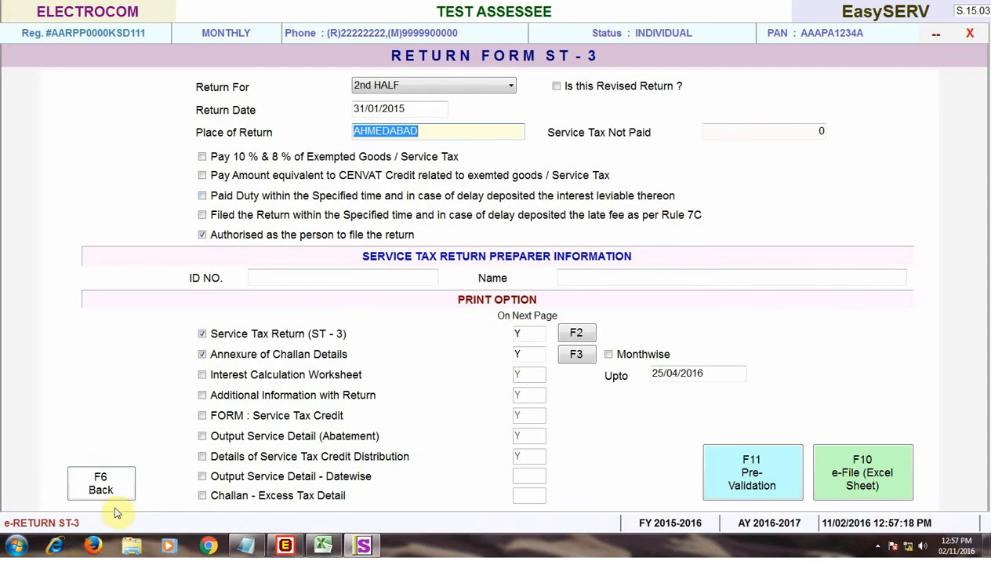
pyautogui.click(102, 485)
pyautogui.click(738, 386)
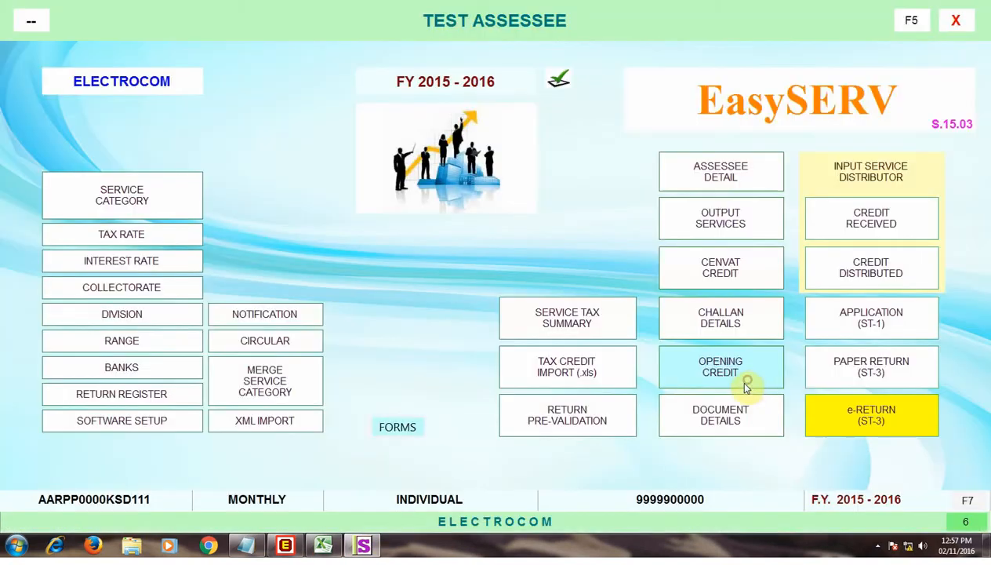
# Open Form ASTR-1, view its print output and return to the main screen
pyautogui.click(411, 429)
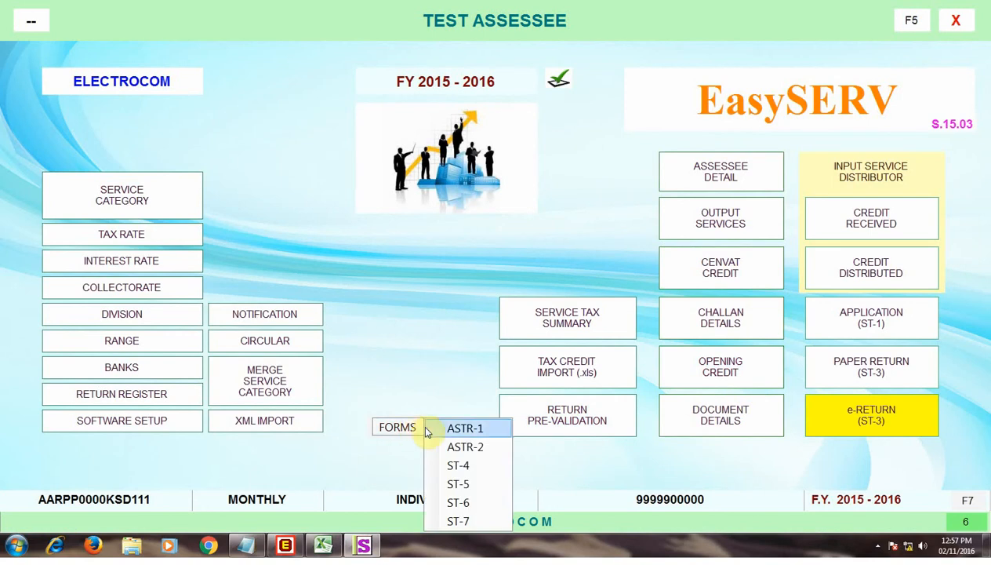
pyautogui.click(464, 430)
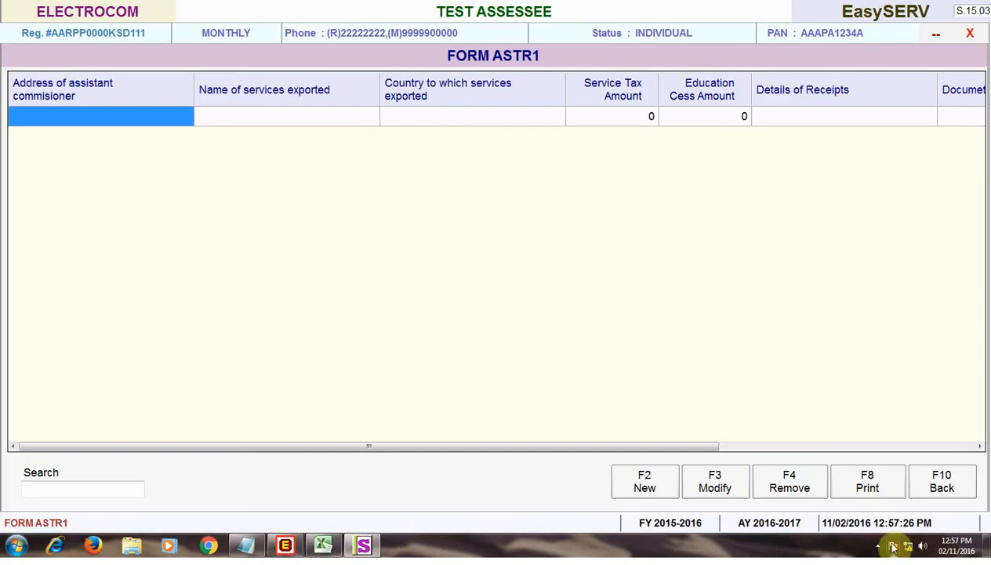
pyautogui.click(851, 484)
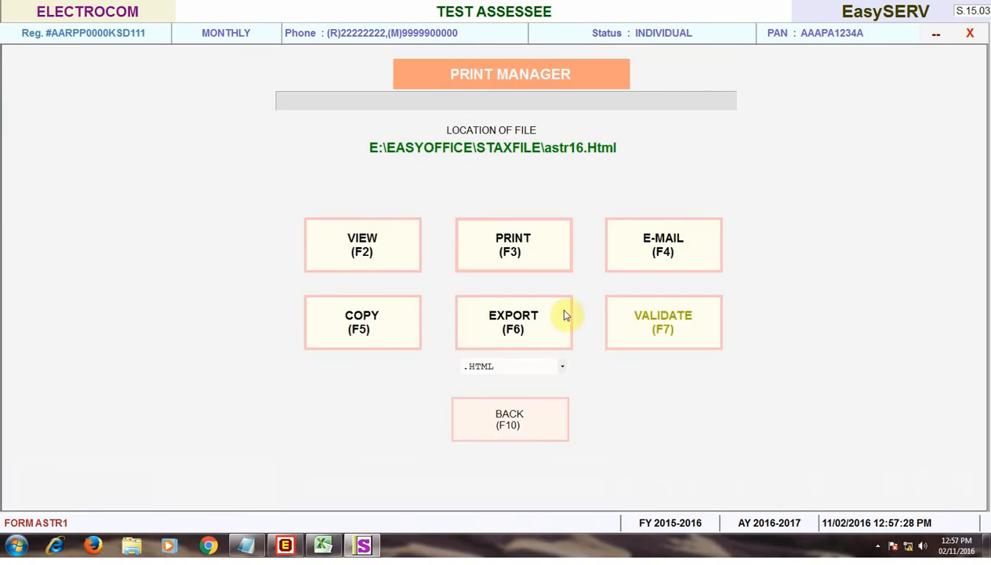
pyautogui.click(404, 247)
pyautogui.click(66, 486)
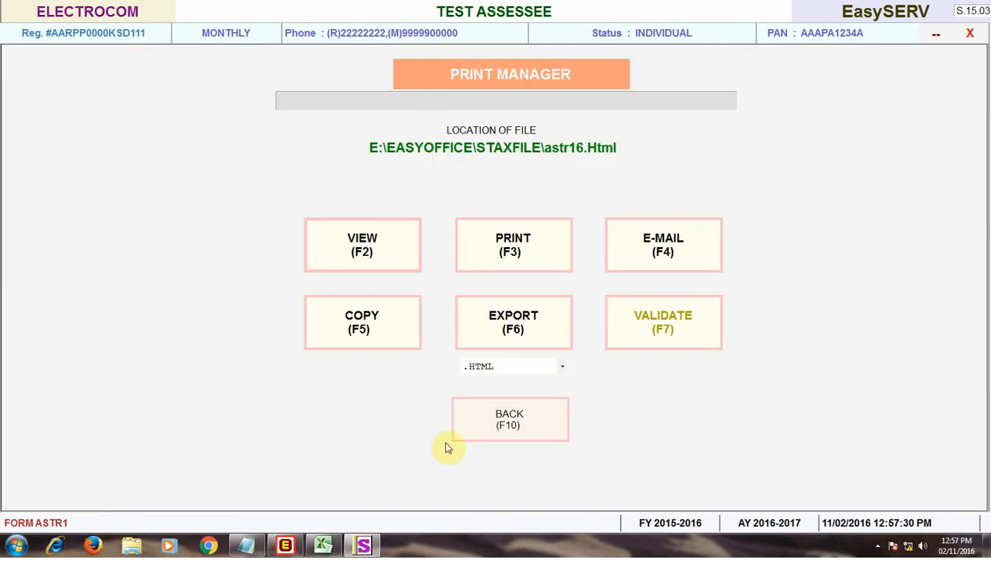
pyautogui.click(506, 420)
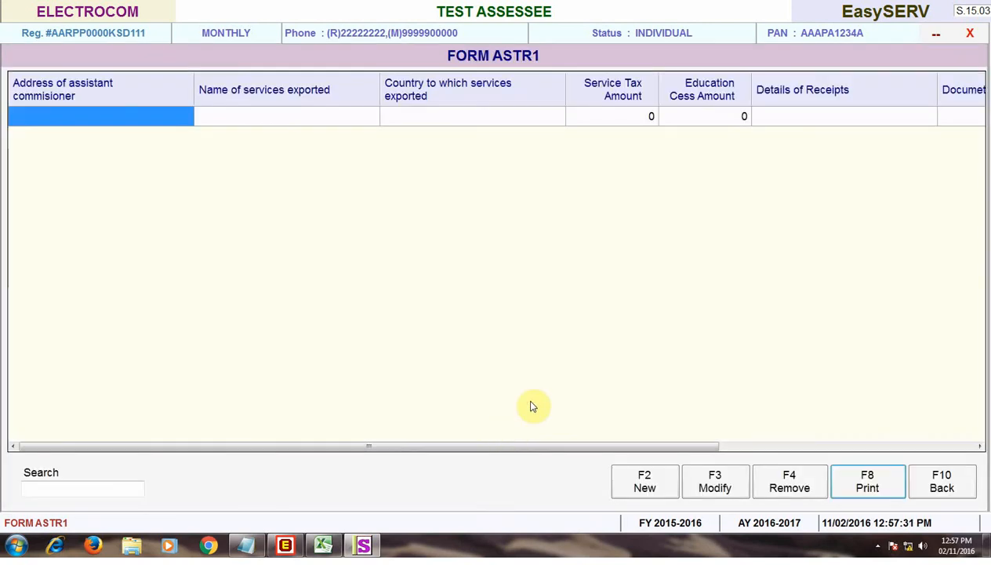
pyautogui.click(944, 485)
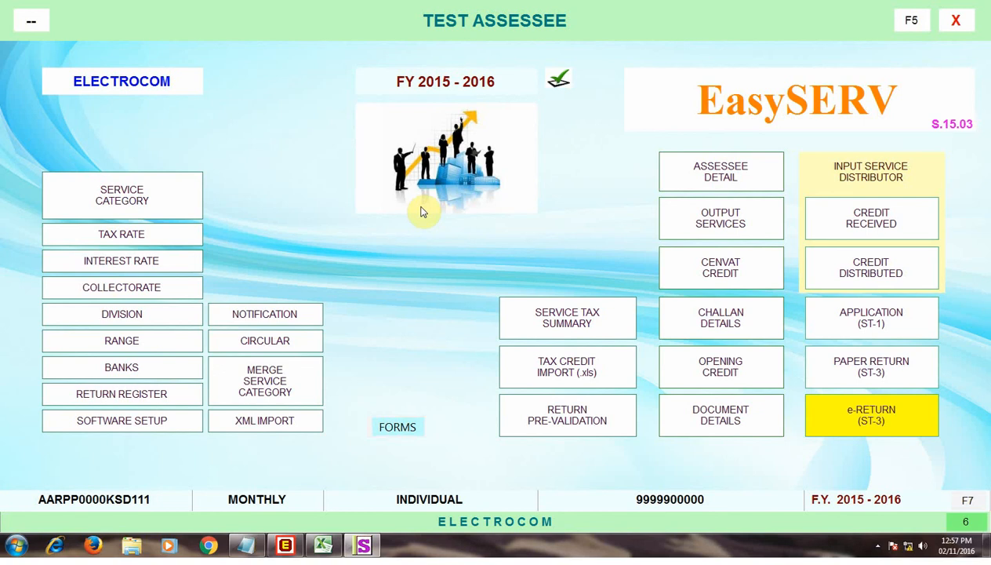